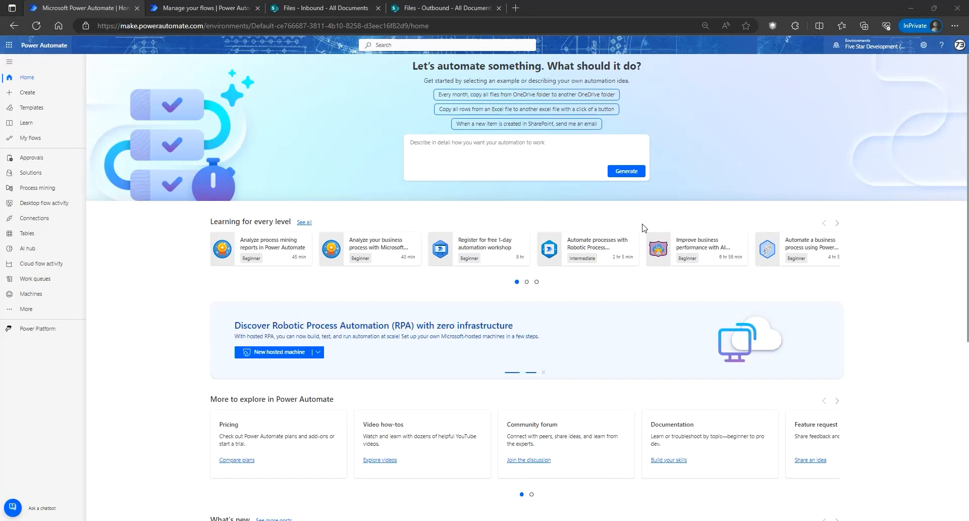
View the list of cloud flows, and switch to the Power Automate desktop designer window of the Share PowerPoint file as PDF flow
left_click(56, 141)
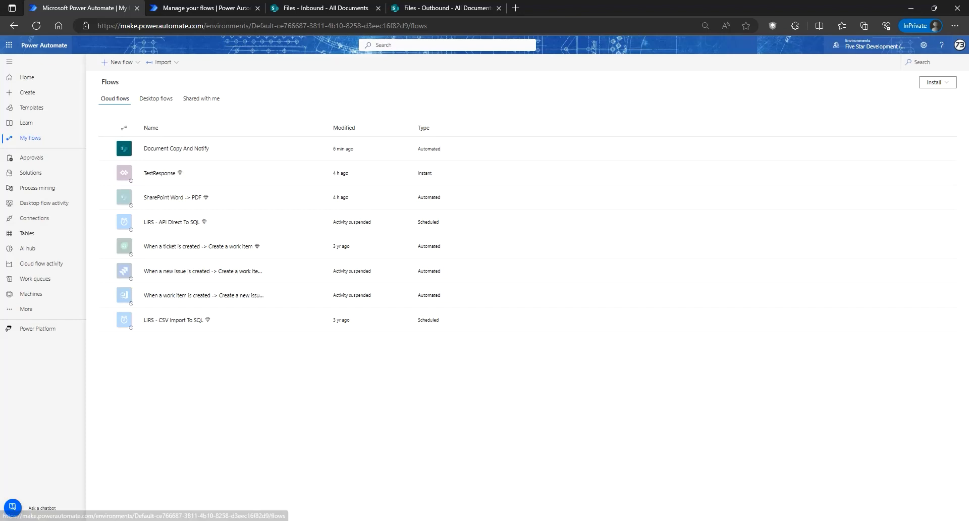
left_click(728, 443)
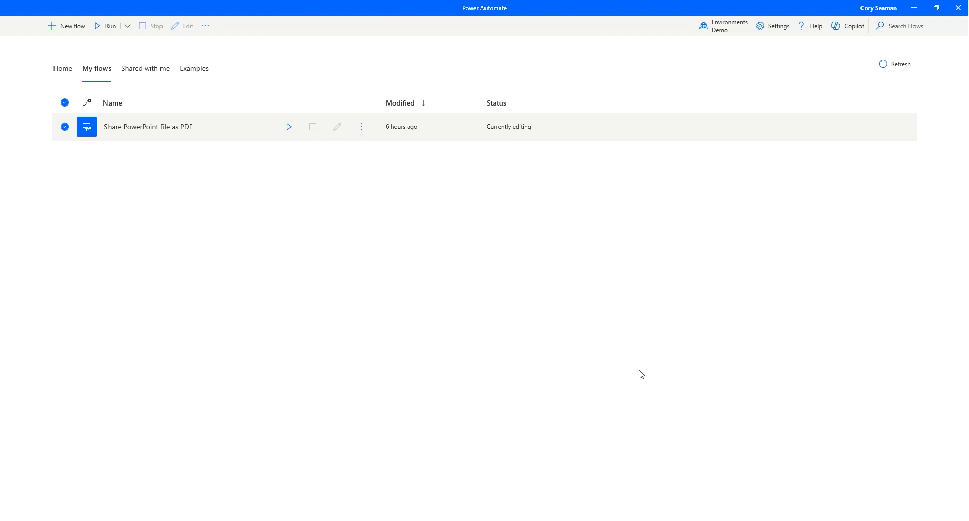
mouse_move(748, 519)
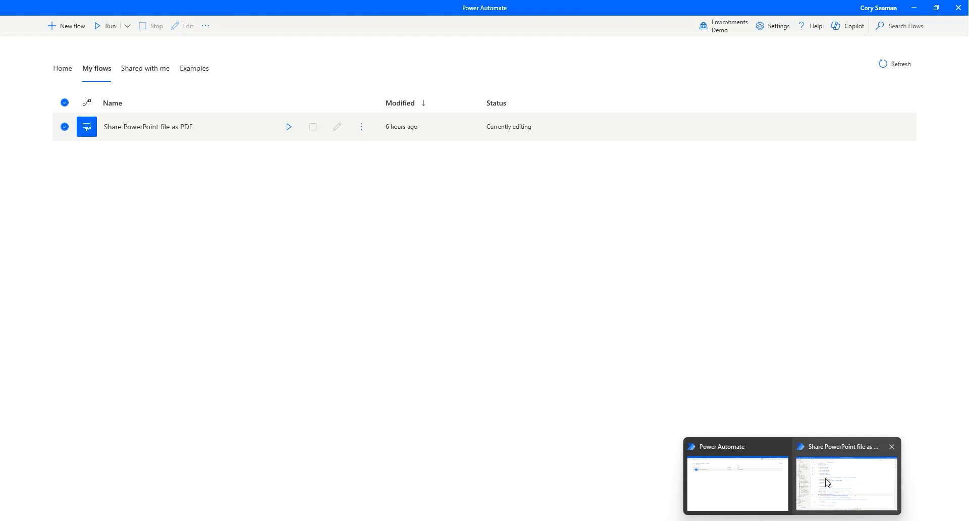
left_click(827, 482)
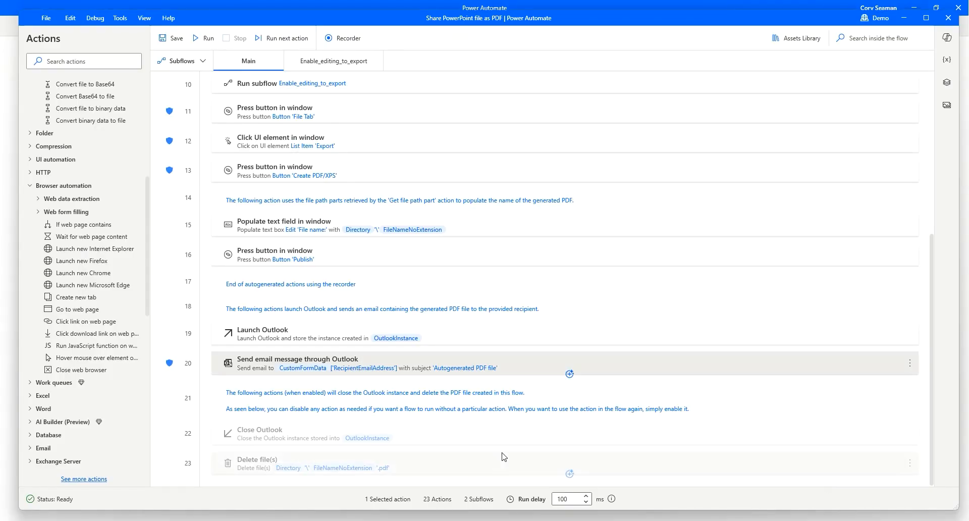
Review the actions of the Main subflow and inspect the parameters of the Send email message through Outlook action
scroll(525, 419, "up", 5)
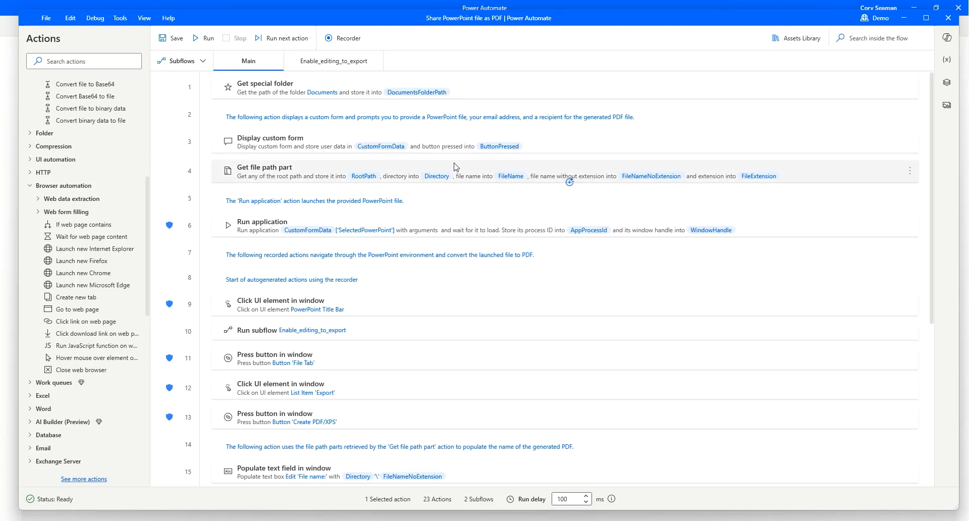
scroll(503, 255, "down", 5)
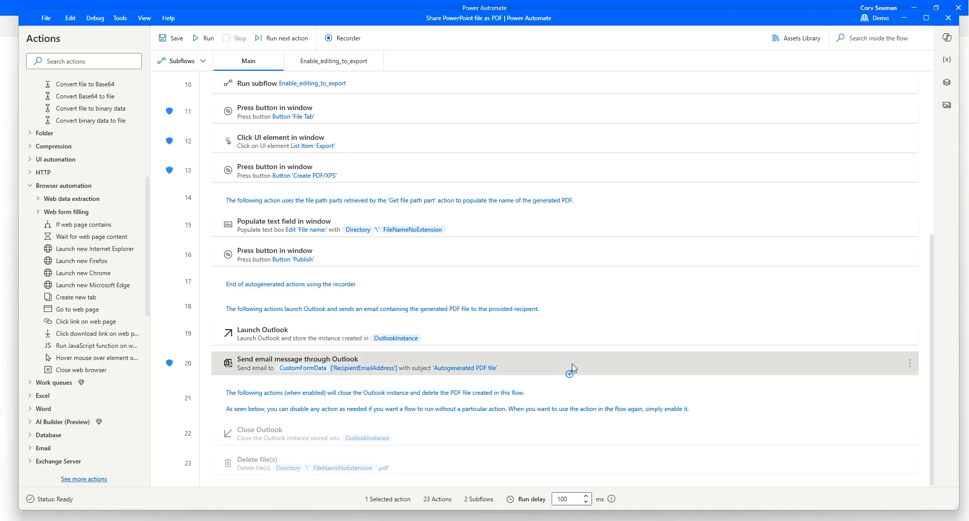
double_click(537, 368)
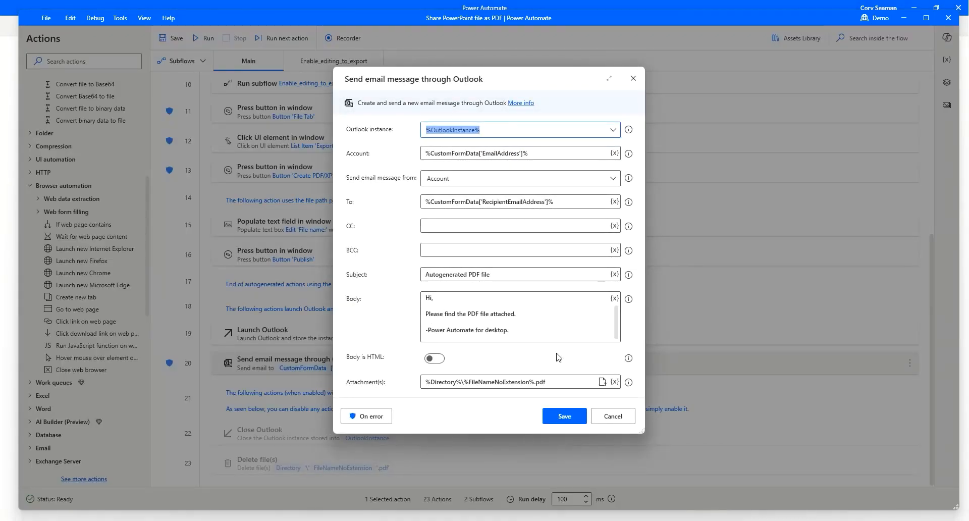
left_click(613, 415)
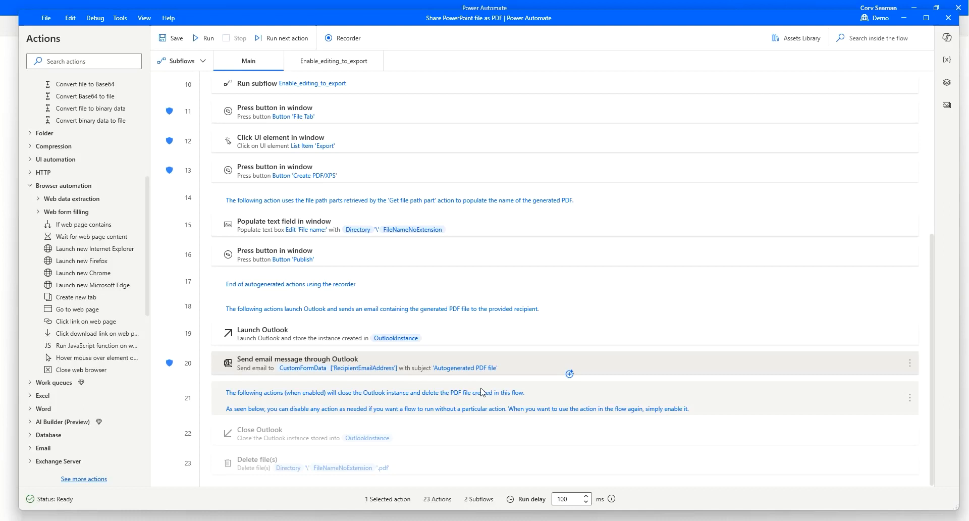
Browse the available desktop flow actions, including the File and Browser automation groups
scroll(105, 302, "up", 5)
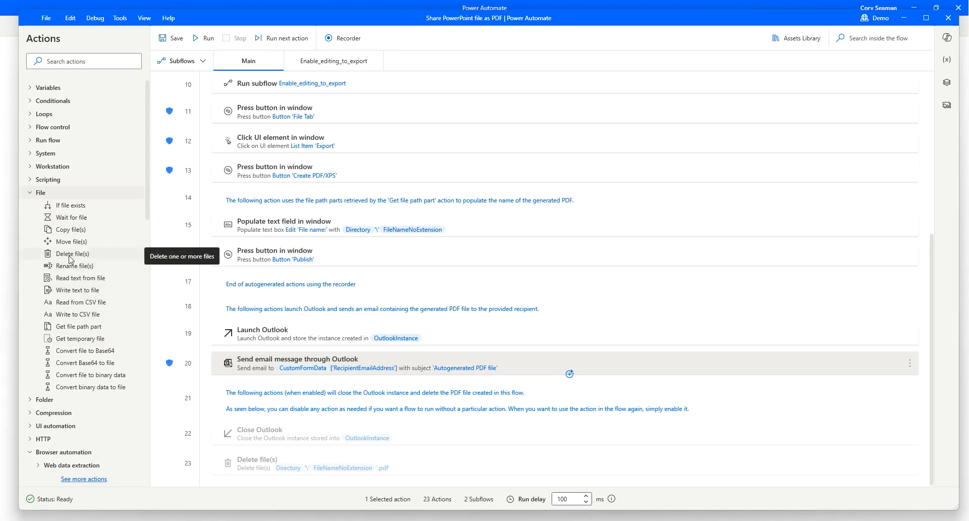
scroll(107, 416, "down", 3)
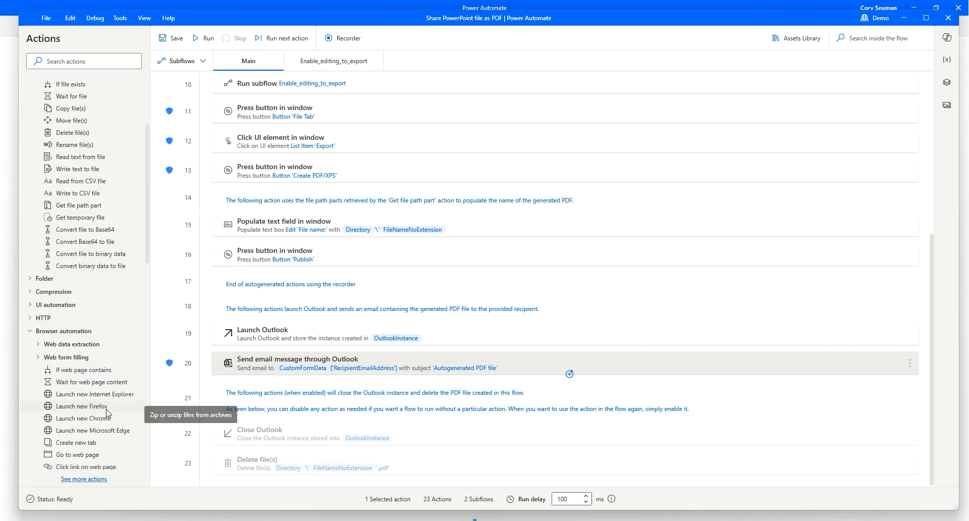
scroll(107, 414, "down", 1)
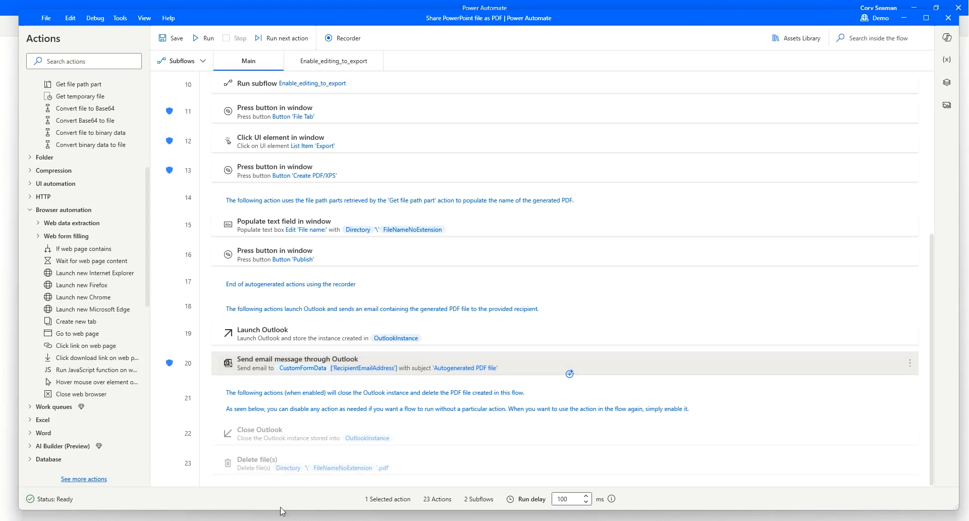
Switch back to Power Automate in the browser and view the new flow types and the flow template gallery
left_click(237, 520)
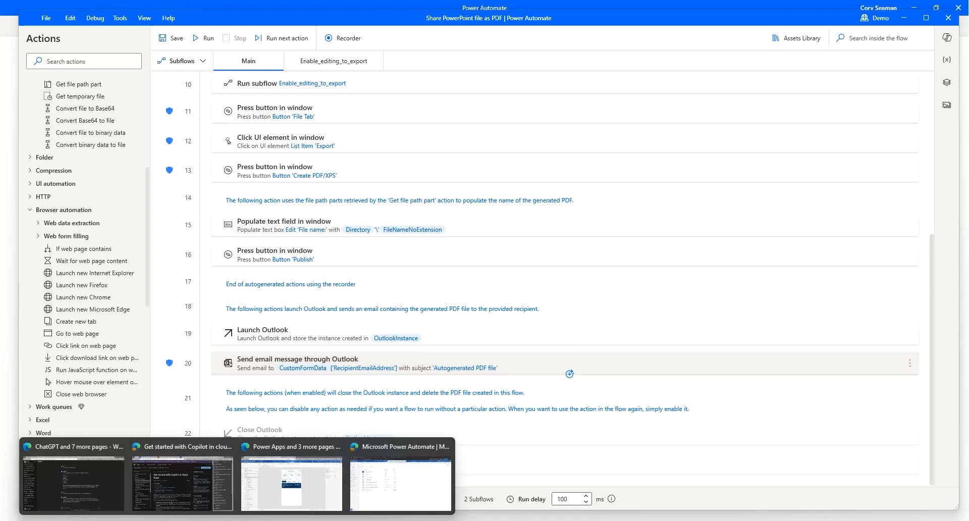
left_click(394, 448)
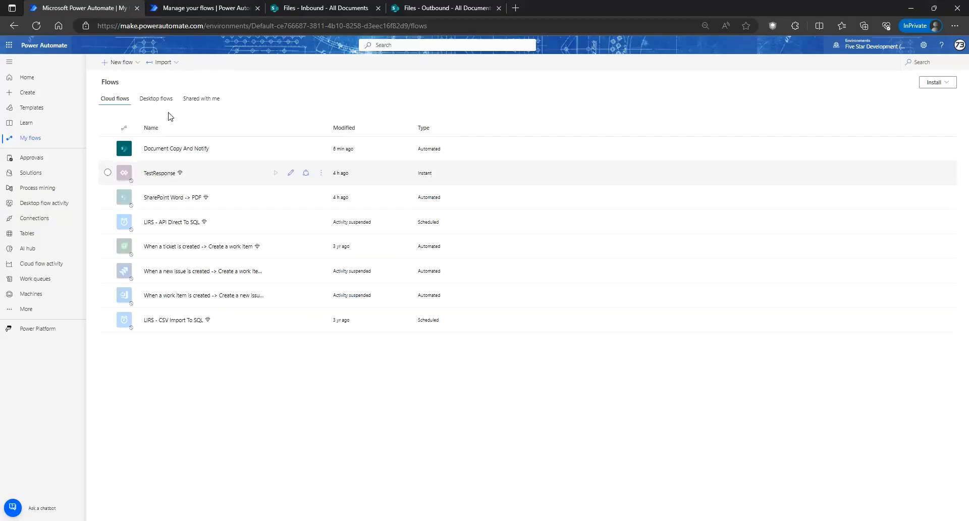
left_click(128, 64)
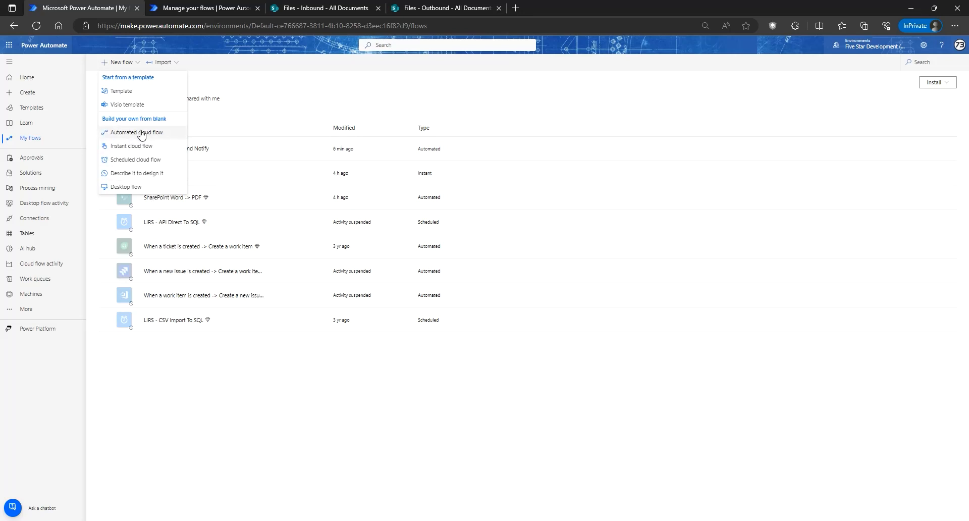
left_click(120, 92)
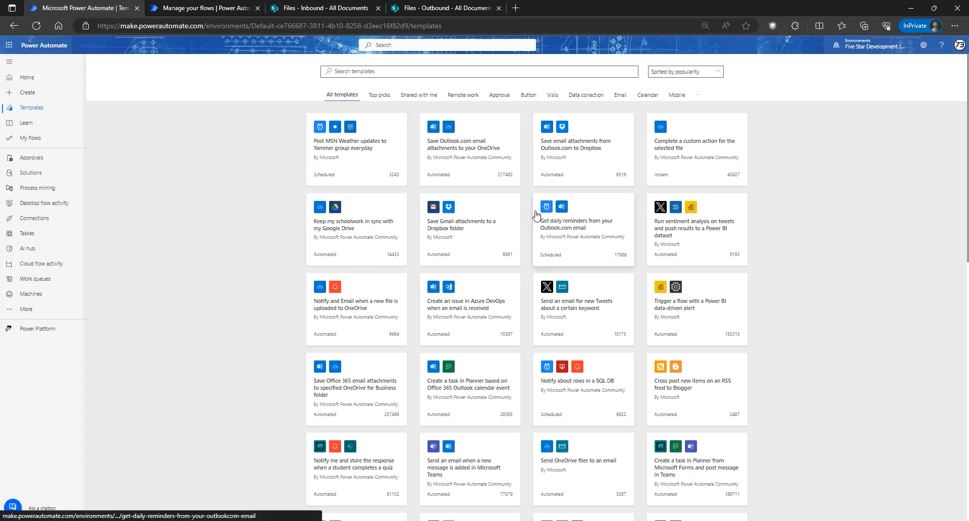
Create an AI-generated flow that copies new SharePoint Word documents to another SharePoint folder, adds the date to the filename, and emails the document title
left_click(35, 78)
left_click(454, 155)
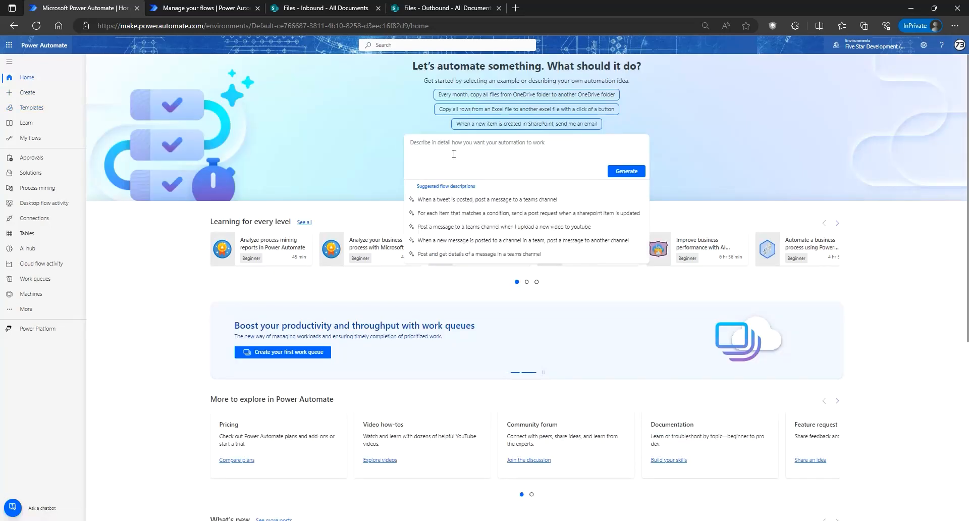
key("ctrl+v")
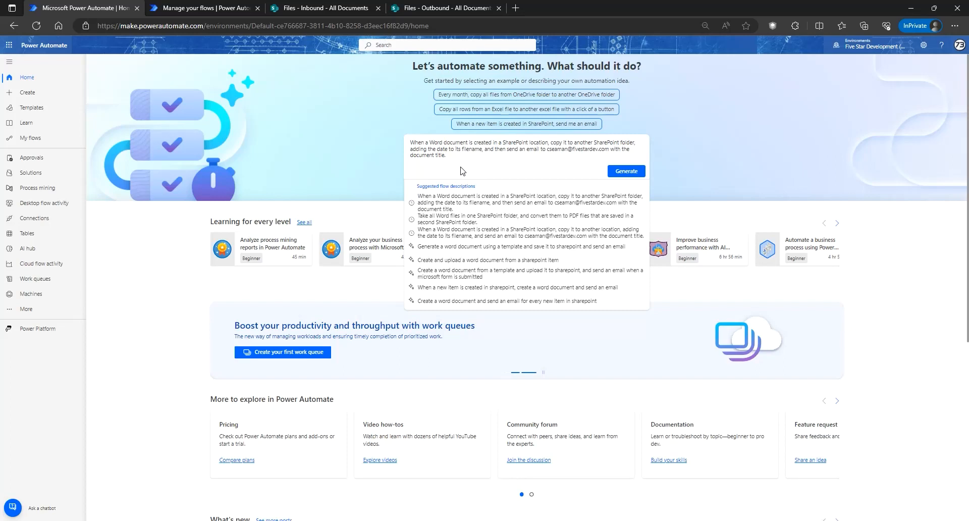
left_click(618, 172)
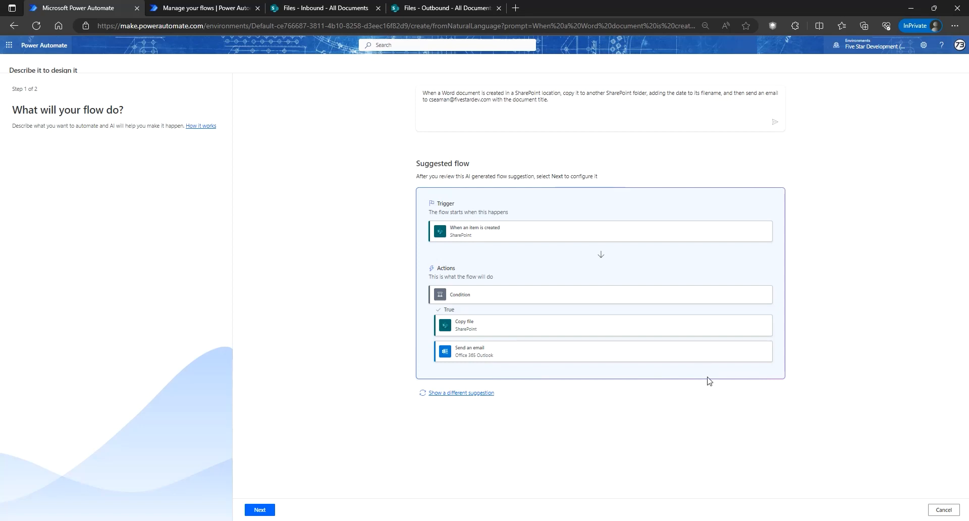
left_click(259, 510)
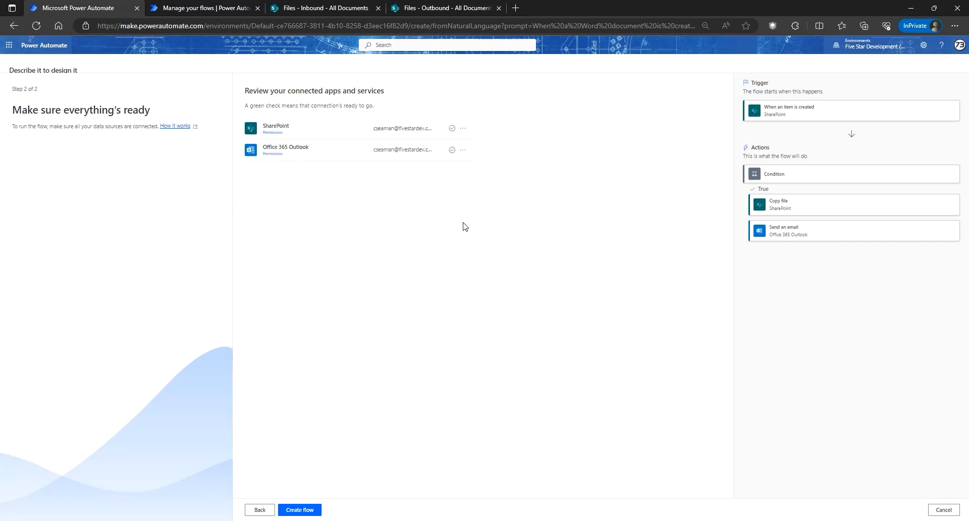
left_click(310, 511)
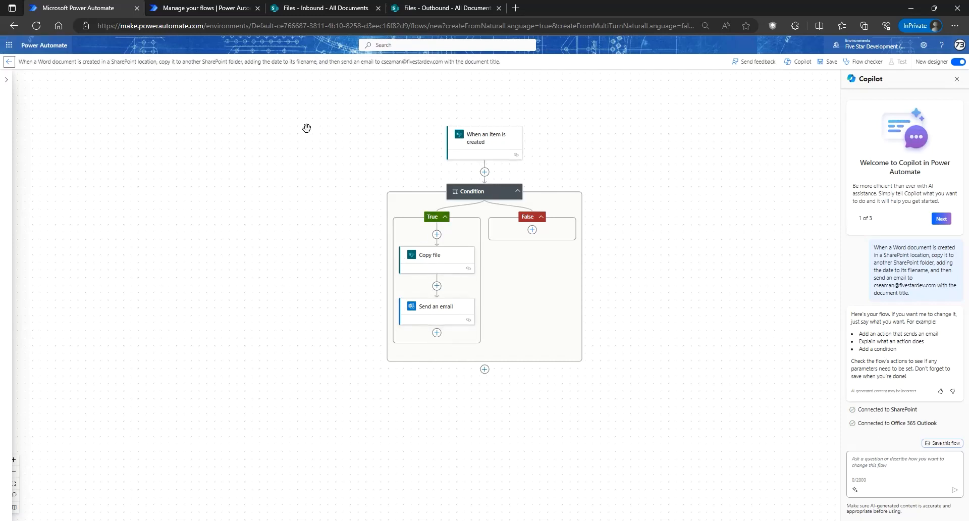
Switch to the Document Copy And Notify flow and inspect the file-created trigger, its recurrence settings, and the Condition expression
left_click(224, 10)
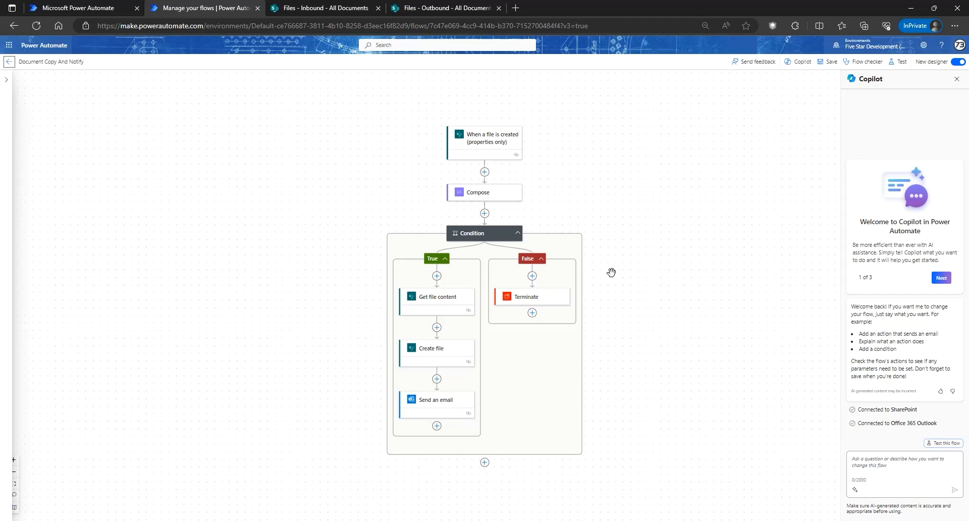
left_click(479, 141)
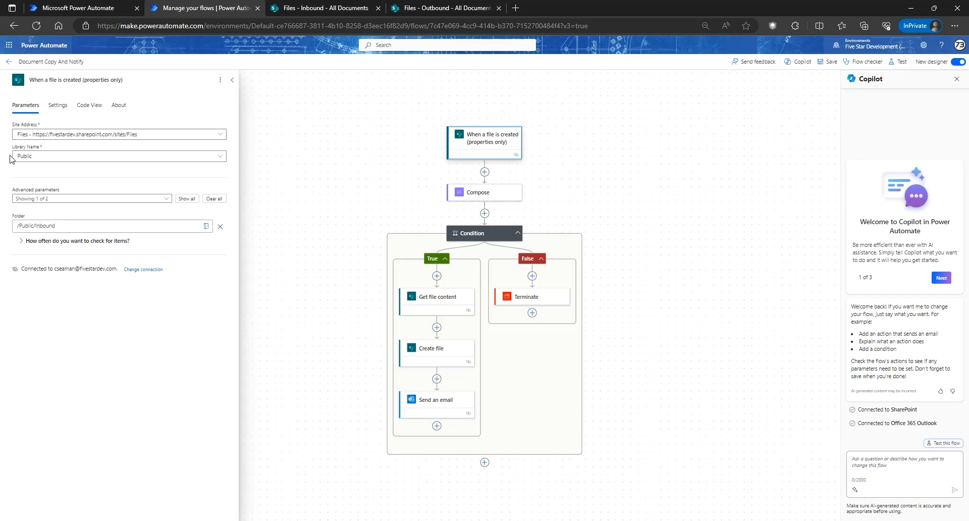
left_click(21, 241)
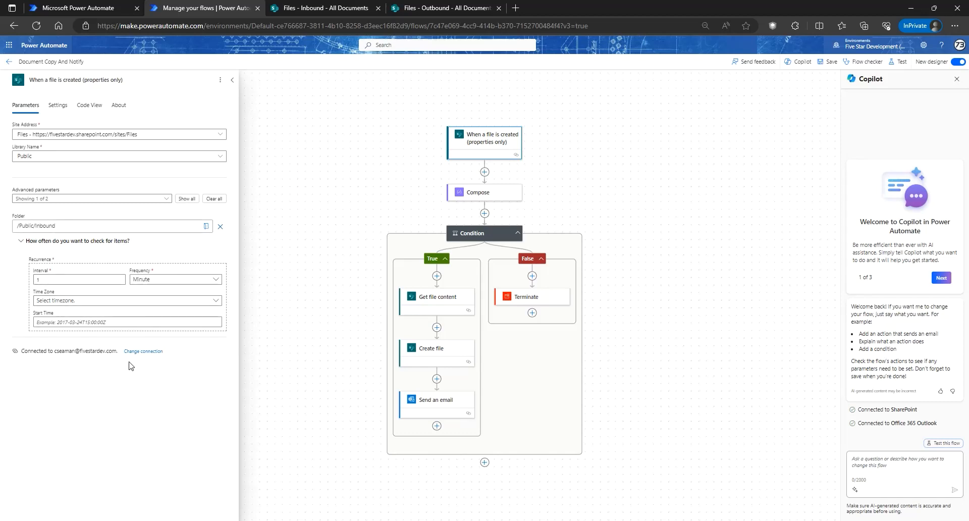
left_click(489, 238)
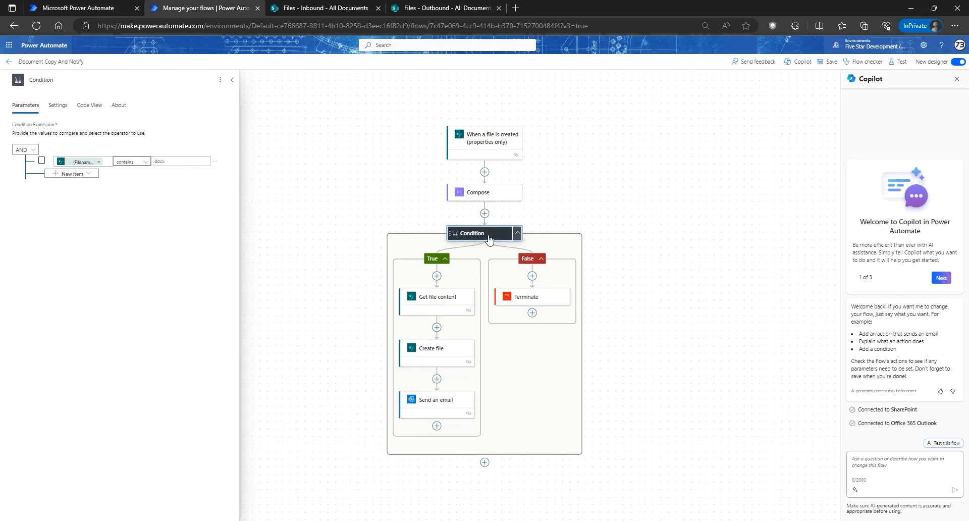
Start adding an action between Compose and Condition, and look through the Control actions before returning to the connector list
left_click(485, 213)
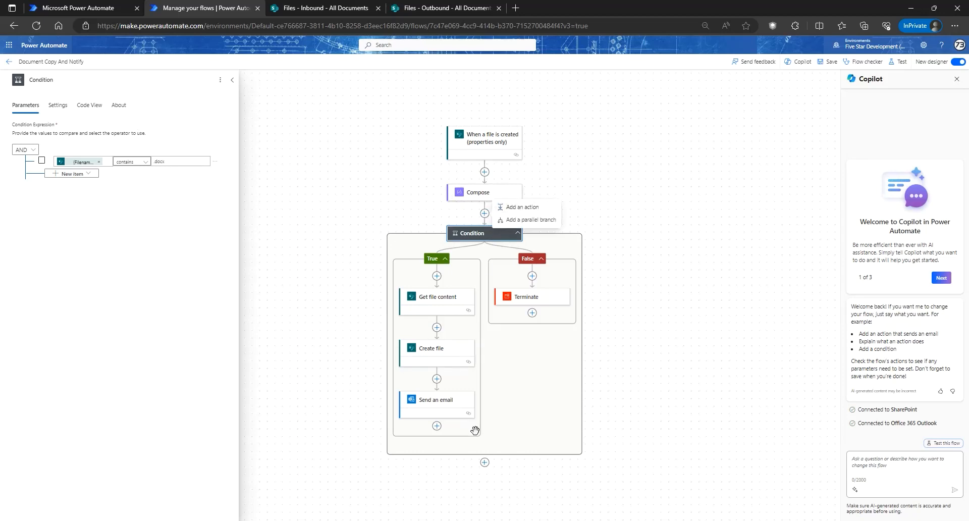
left_click(512, 209)
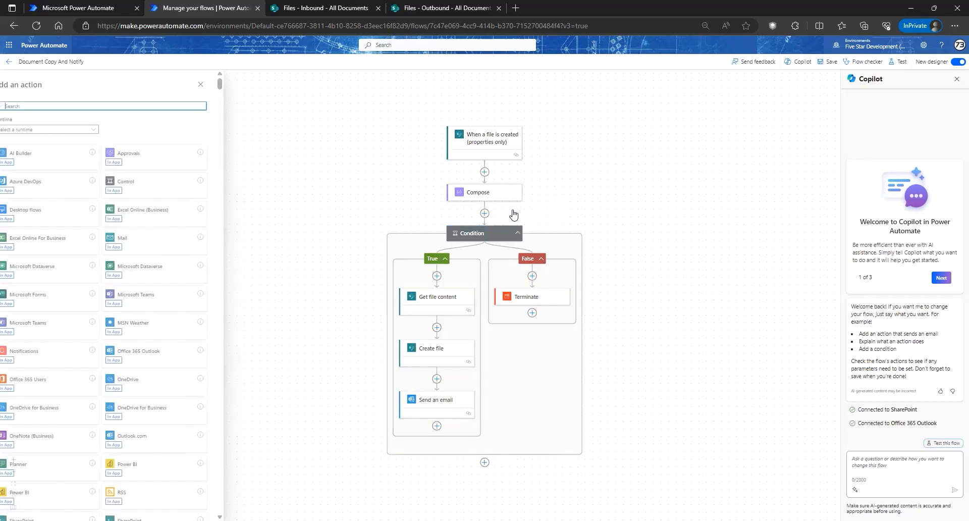
left_click(145, 189)
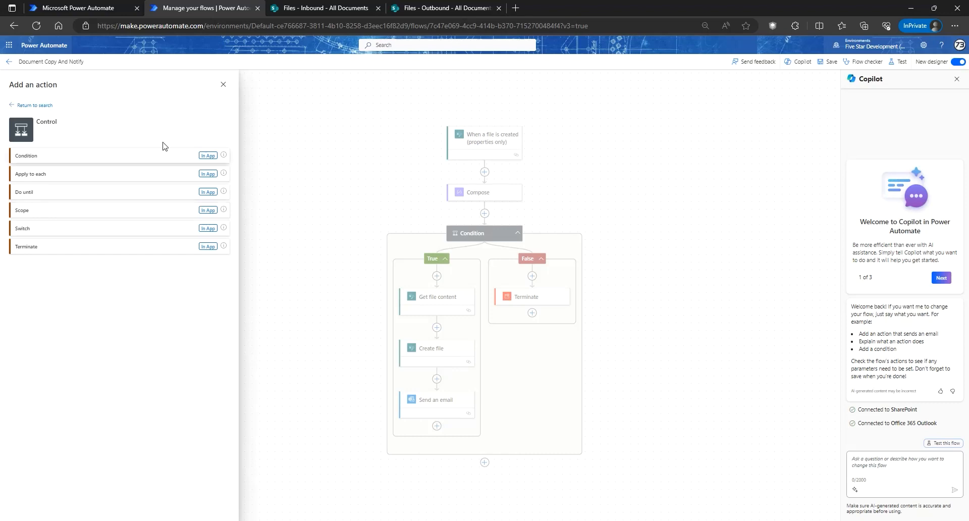
left_click(29, 105)
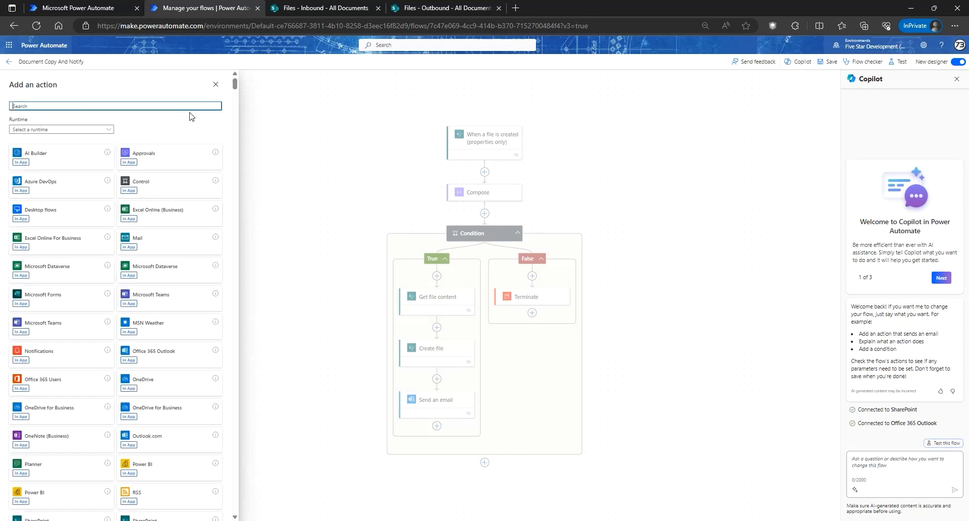
Browse the connectors filtered by the Built-in runtime and by All, and close the action picker without adding anything
left_click(86, 129)
left_click(29, 154)
left_click(150, 131)
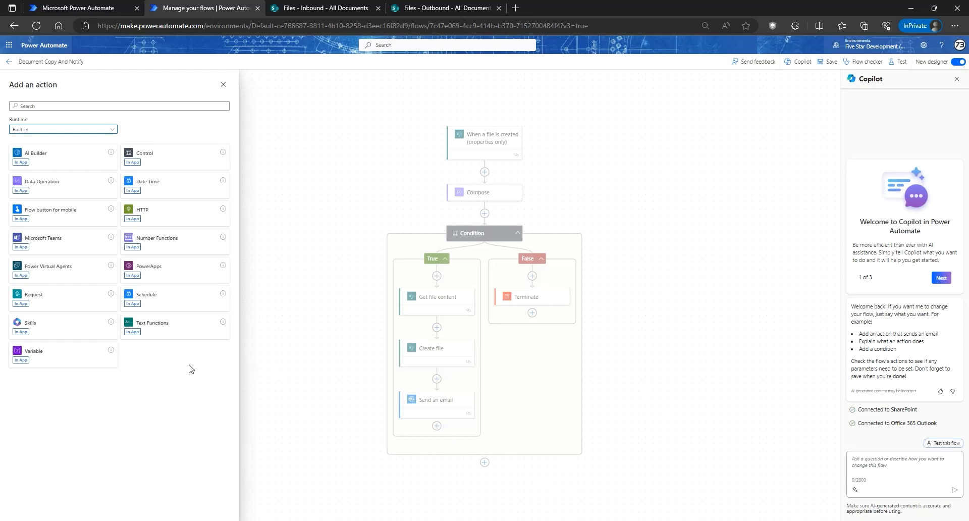
left_click(47, 130)
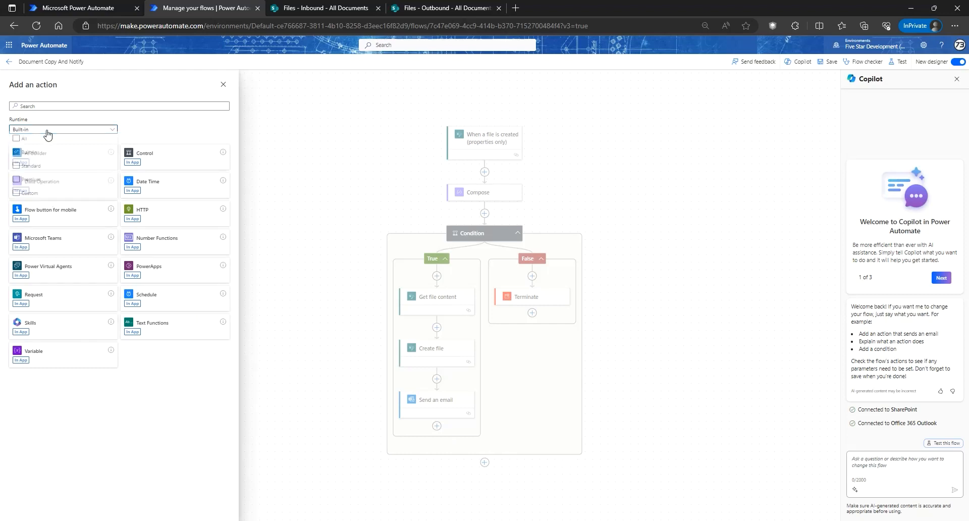
left_click(18, 143)
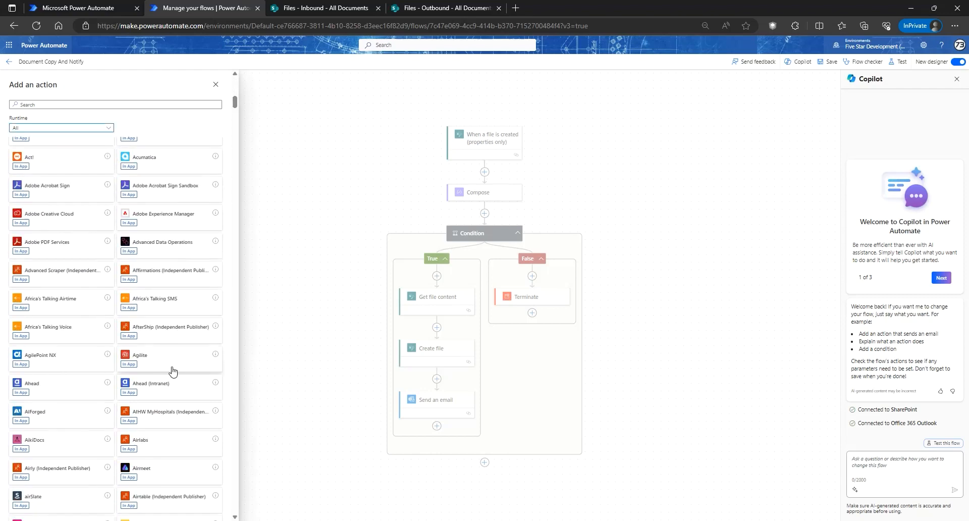
scroll(187, 363, "down", 10)
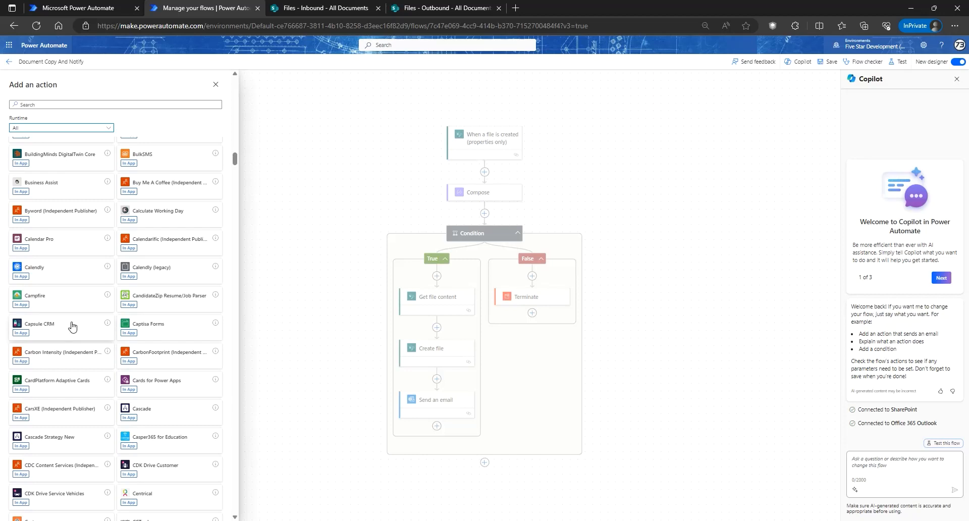
left_click(216, 85)
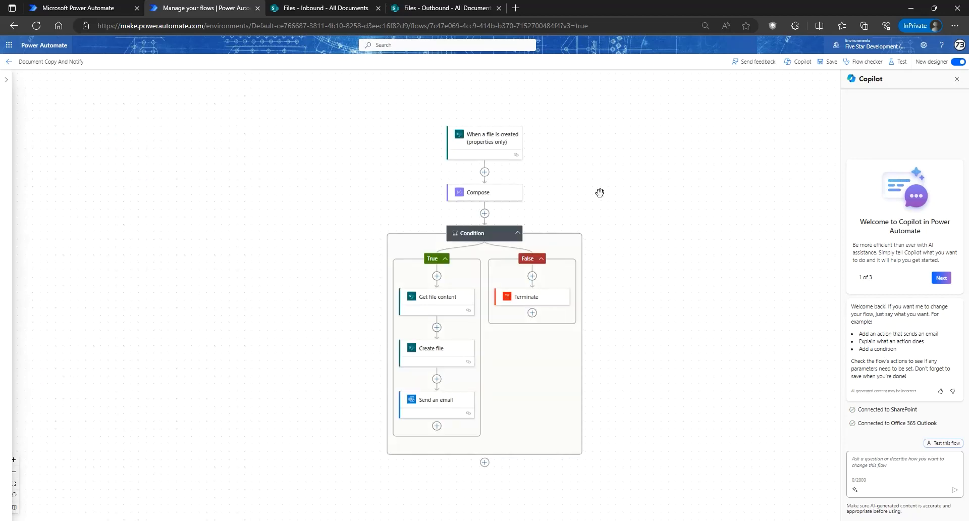
Inspect the Condition expression and the status setting of the Terminate action in the False branch
left_click(476, 237)
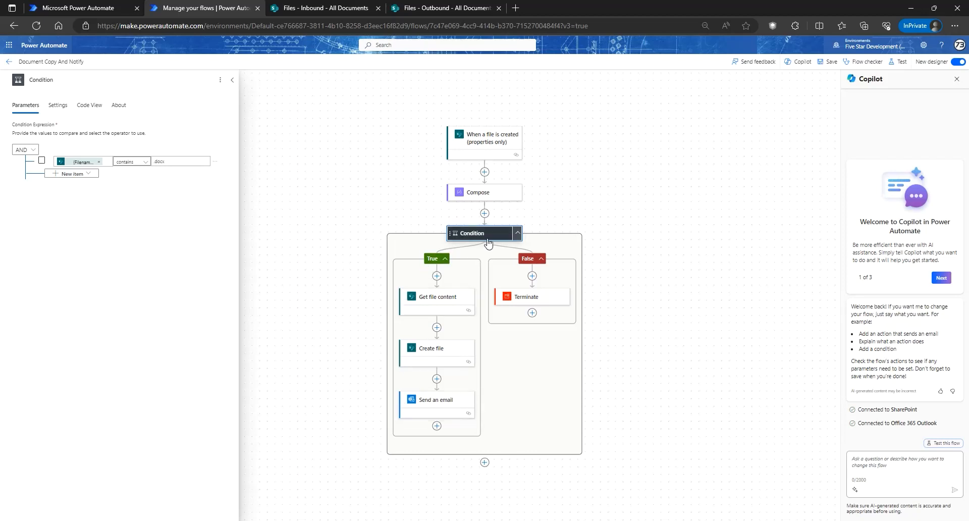
left_click(524, 302)
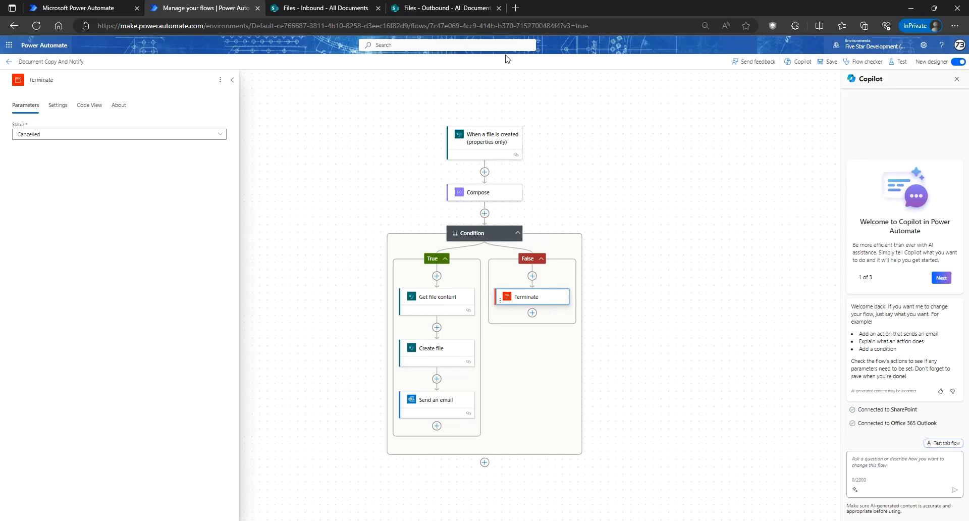
Inspect the Get file content parameters and read the concat expression used for the File Name in the Create file action
left_click(437, 303)
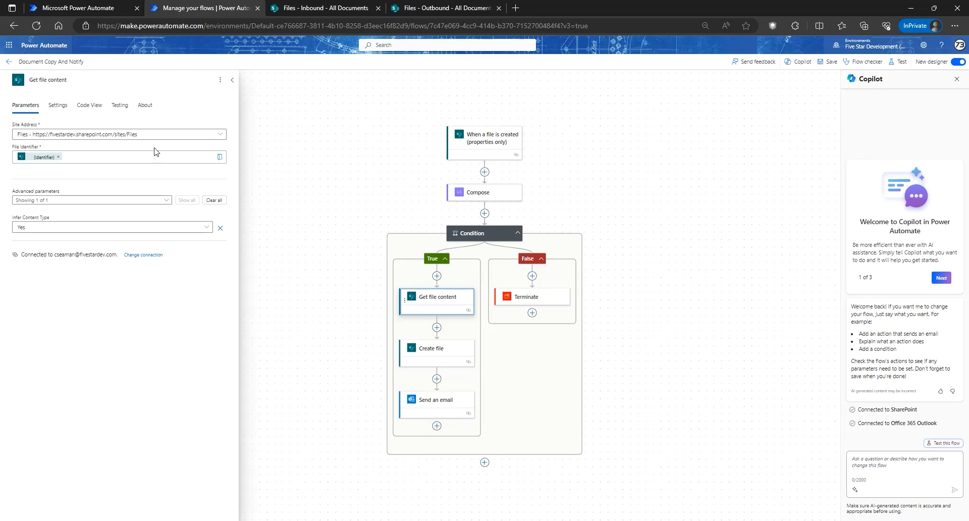
left_click(434, 348)
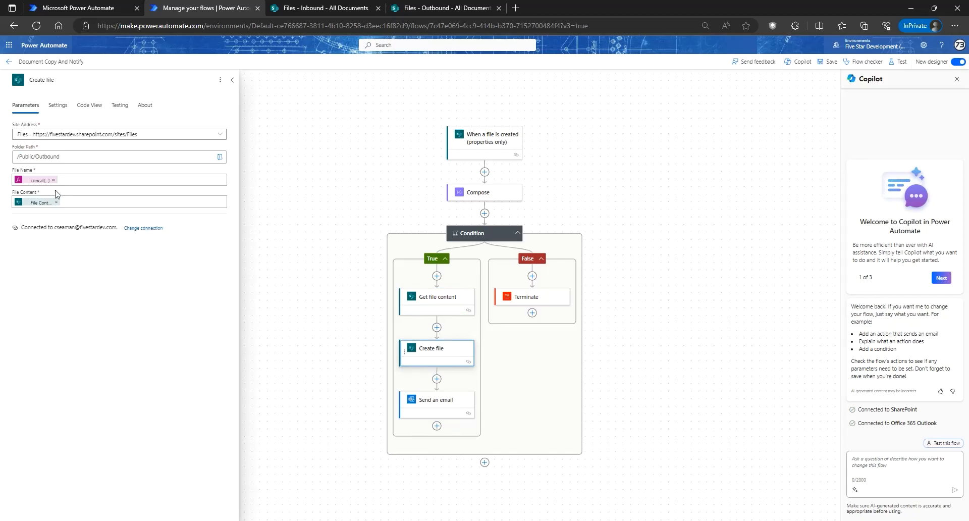
left_click(69, 179)
left_click(35, 182)
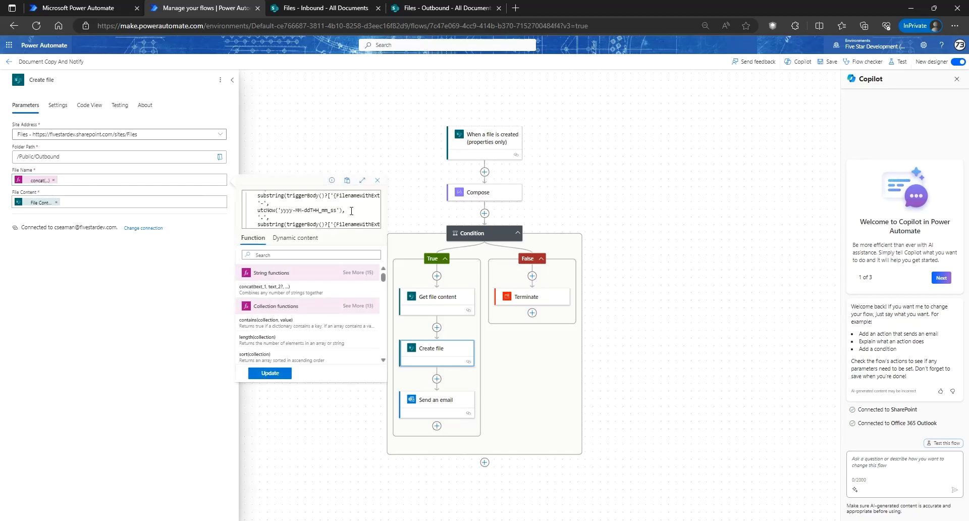
scroll(343, 211, "up", 1)
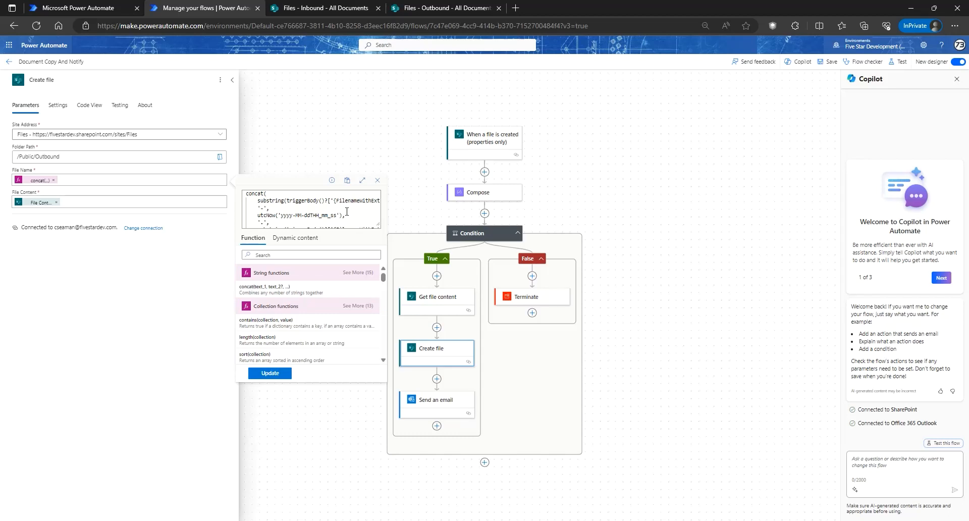
scroll(346, 211, "down", 2)
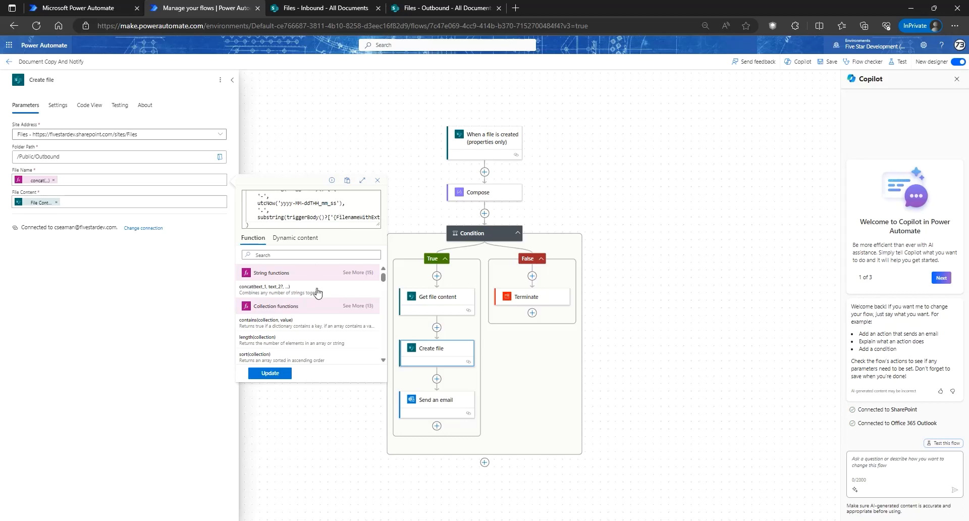
Browse the expression function list from string to workflow functions, review the File Name expression again, and close the expression editor
scroll(327, 327, "down", 1)
scroll(327, 327, "down", 2)
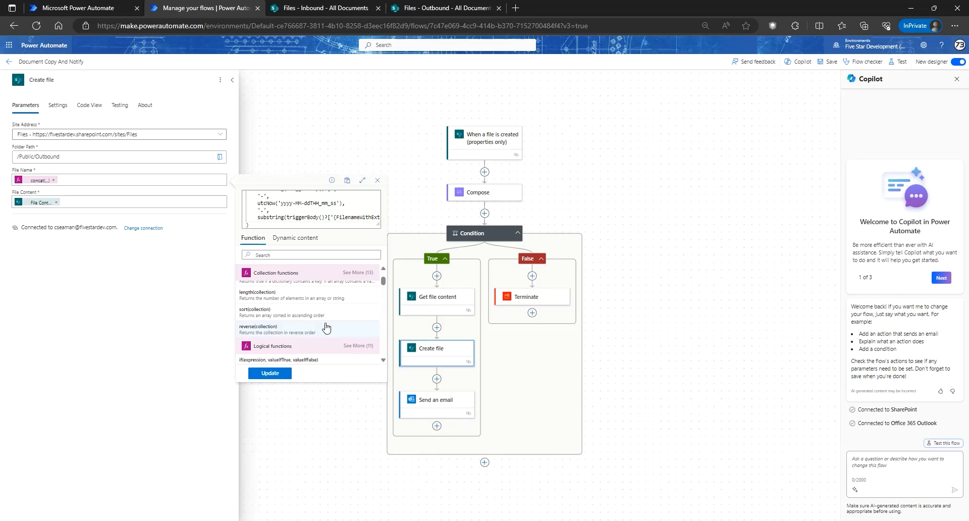
scroll(327, 327, "down", 3)
scroll(292, 345, "down", 2)
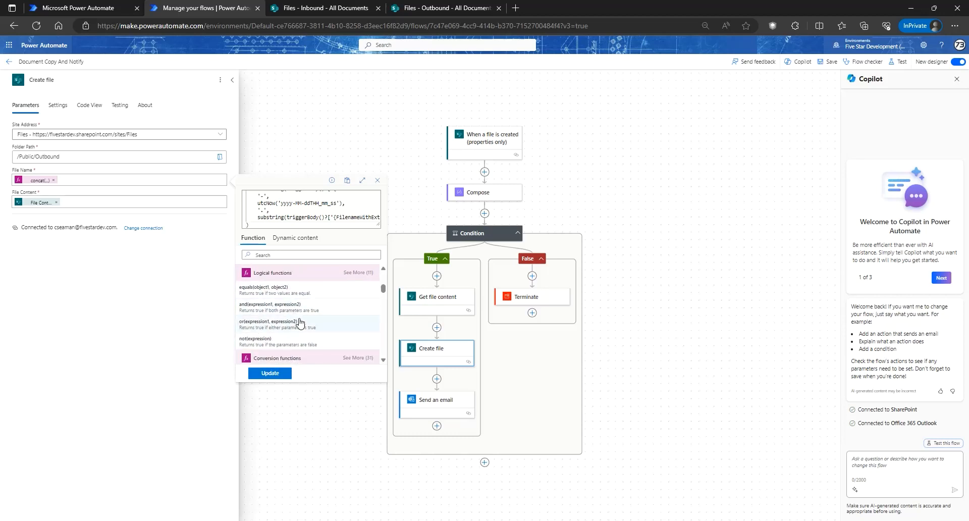
scroll(301, 323, "up", 5)
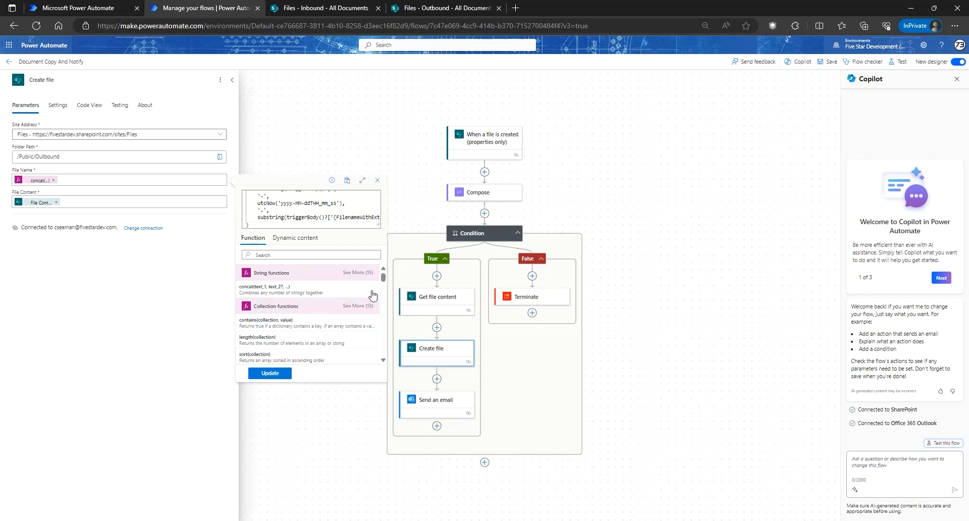
left_click_drag(384, 278, 396, 342)
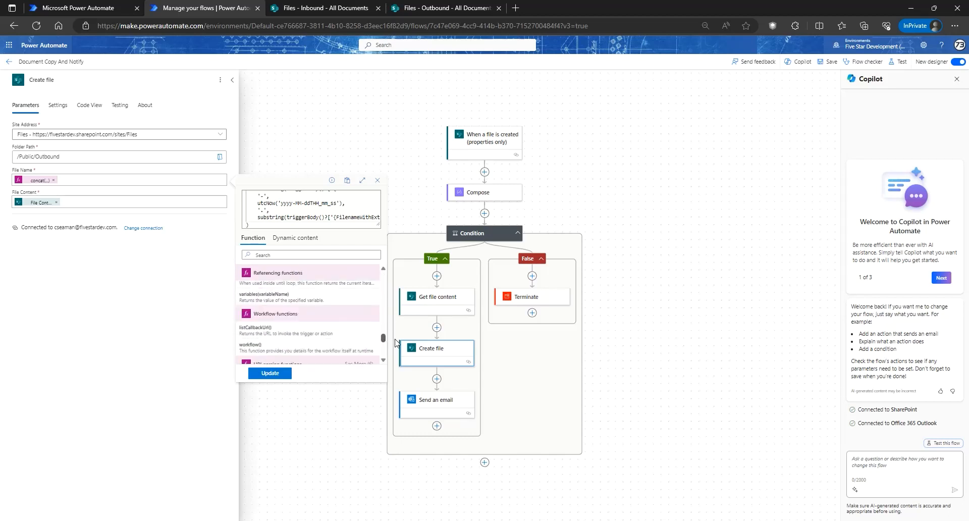
left_click_drag(383, 341, 383, 279)
scroll(340, 222, "up", 2)
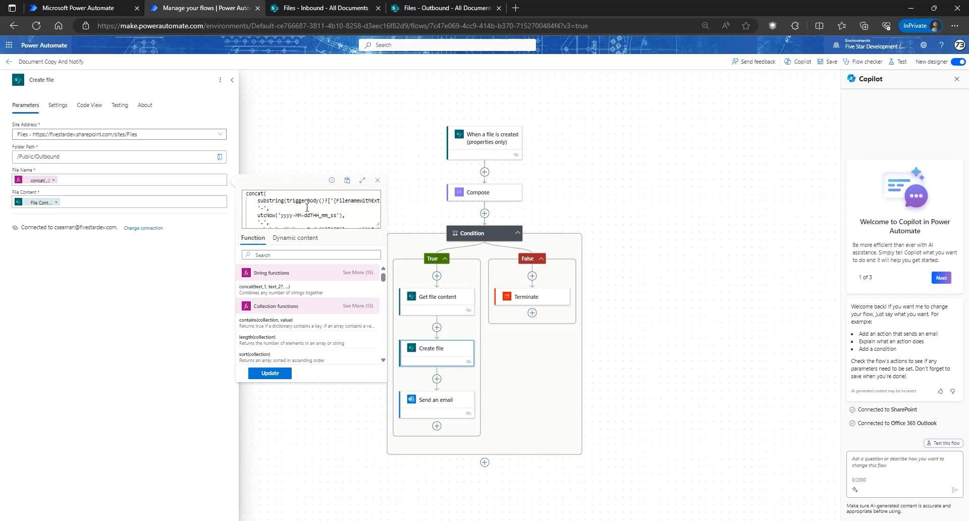
left_click_drag(303, 204, 305, 207)
left_click(87, 177)
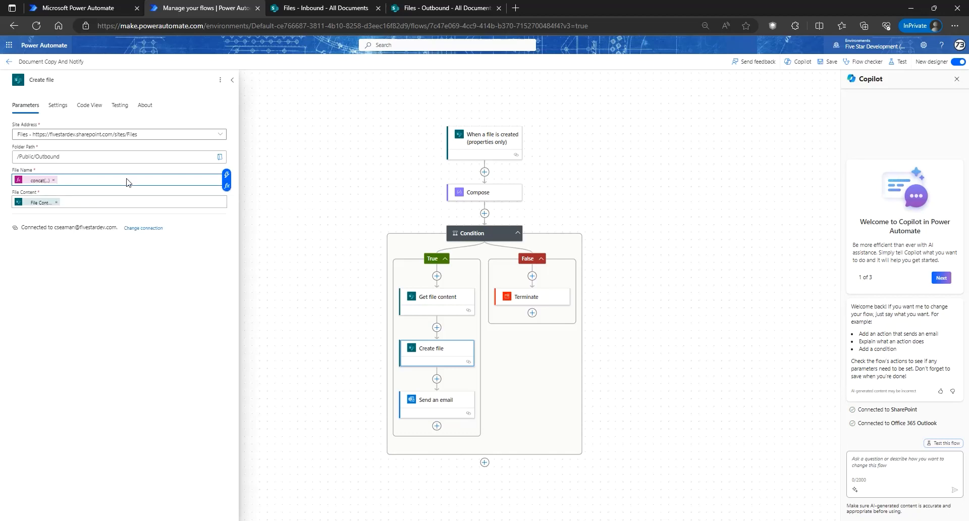
Look through the dynamic content available for the File Content field of the Create file action
left_click(188, 201)
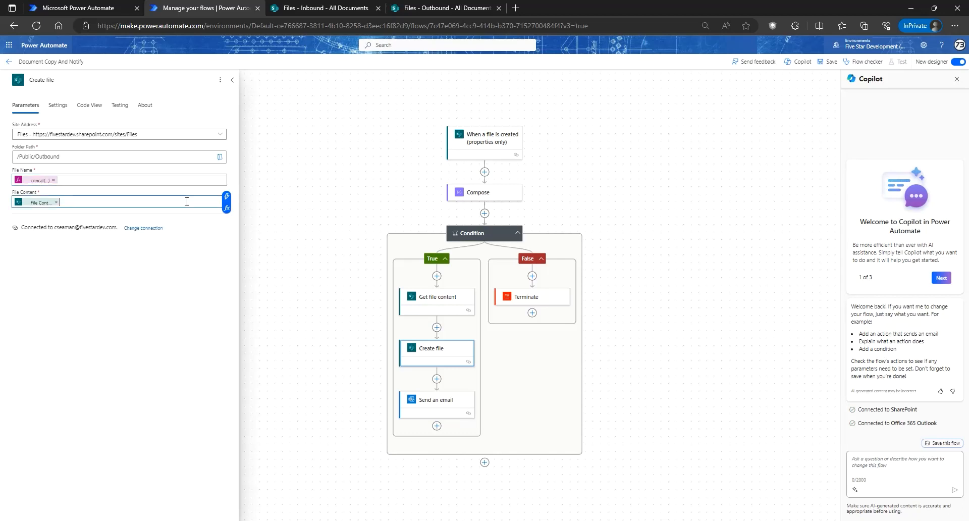
left_click(225, 197)
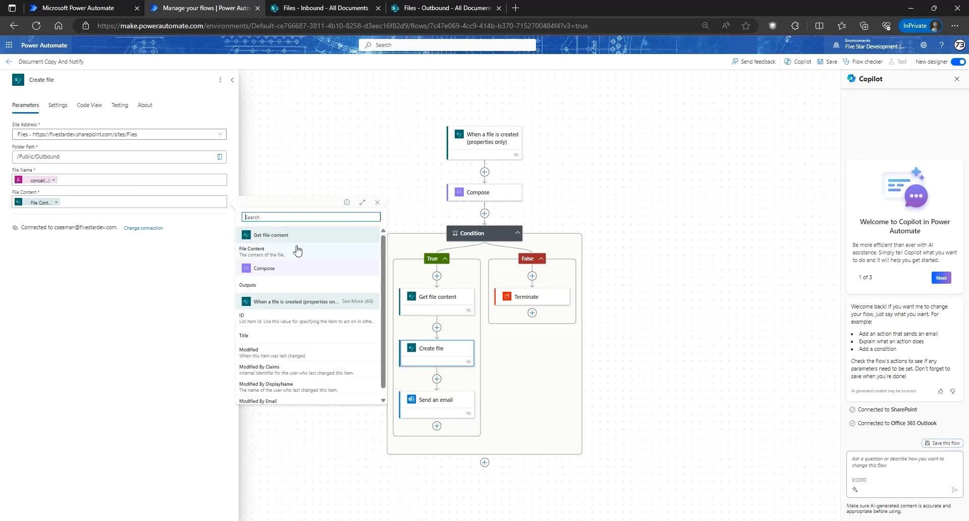
scroll(296, 249, "down", 1)
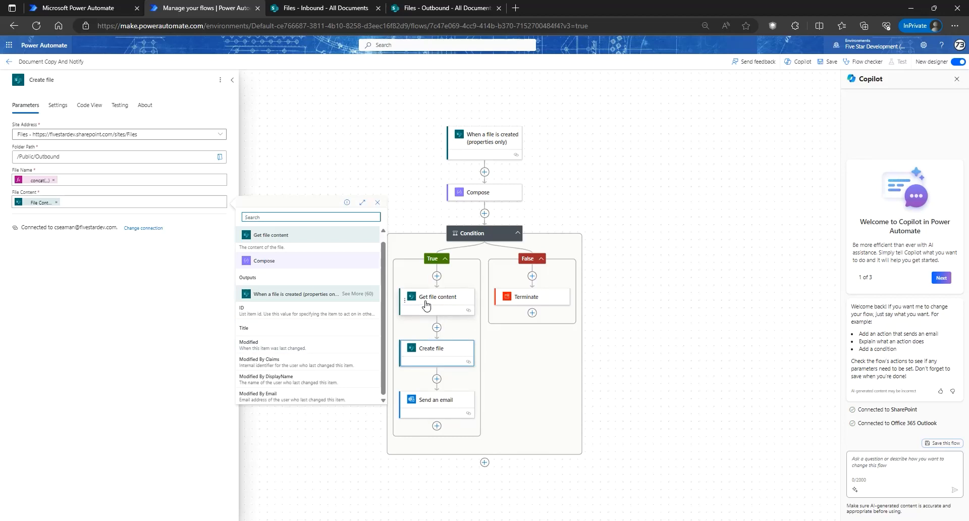
Inspect the Send an email action and browse the dynamic content available for its Subject, closing the list without inserting anything
left_click(433, 407)
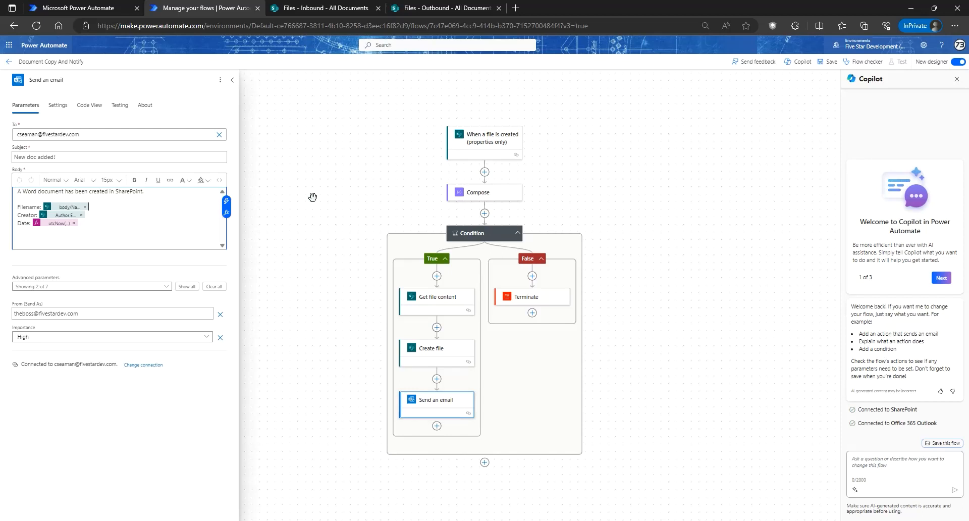
left_click(98, 156)
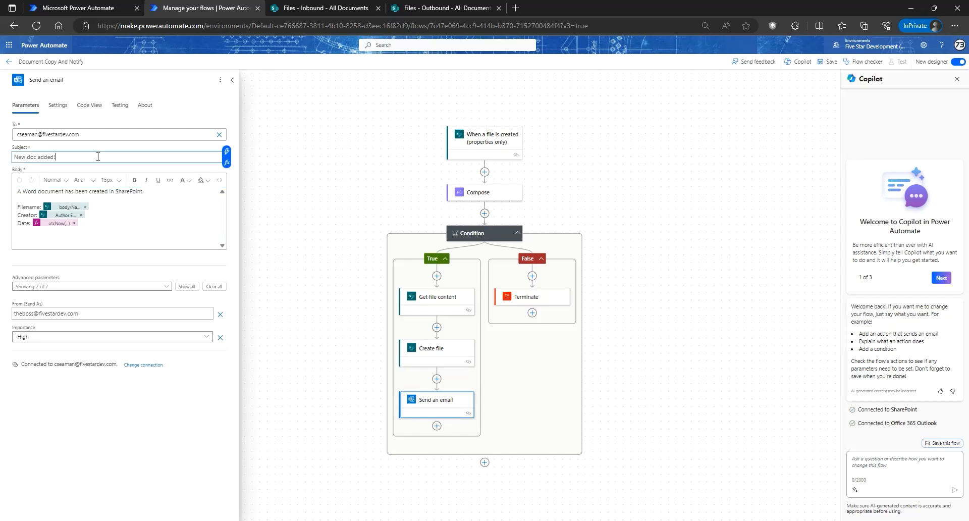
left_click(227, 151)
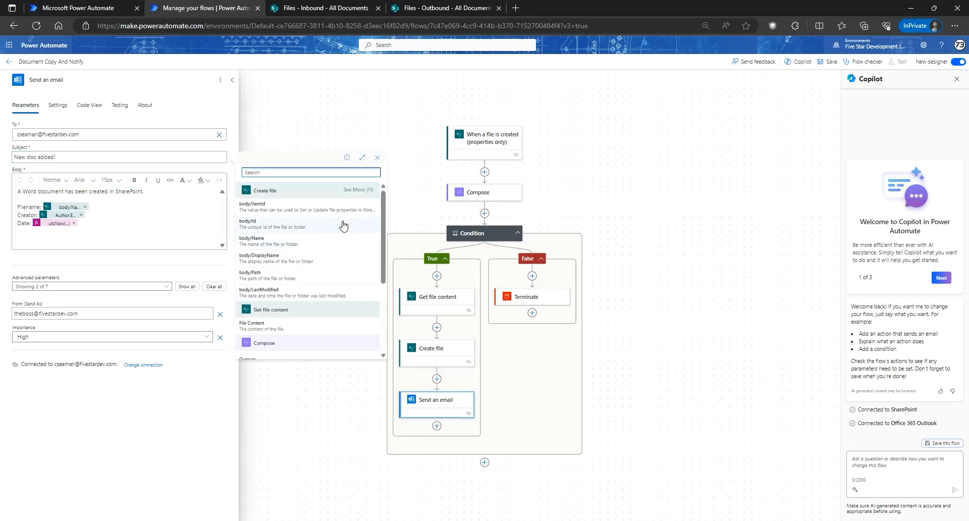
scroll(317, 209, "down", 3)
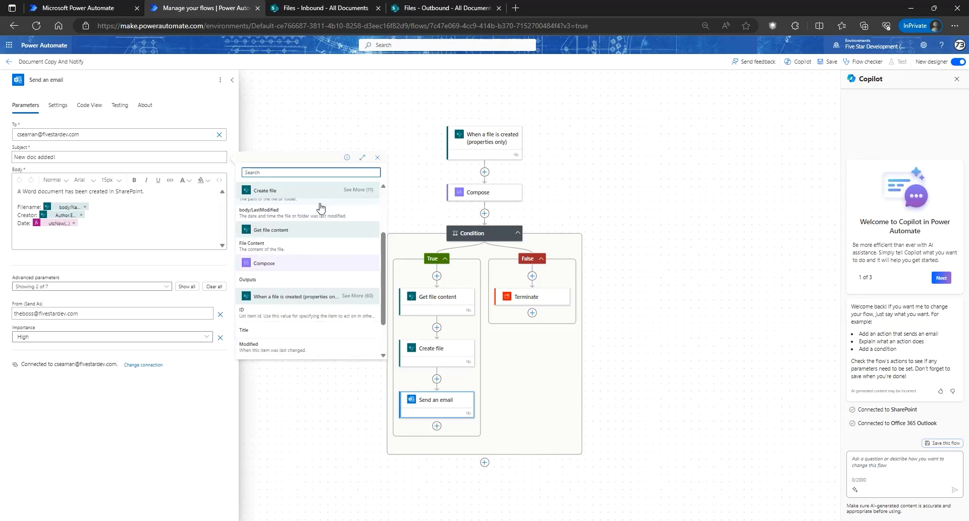
scroll(327, 316, "down", 2)
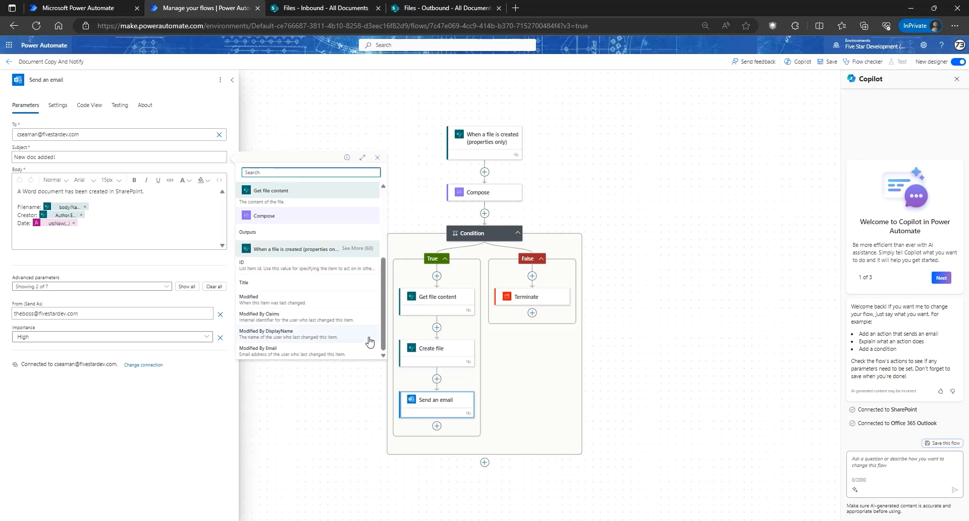
scroll(368, 338, "up", 3)
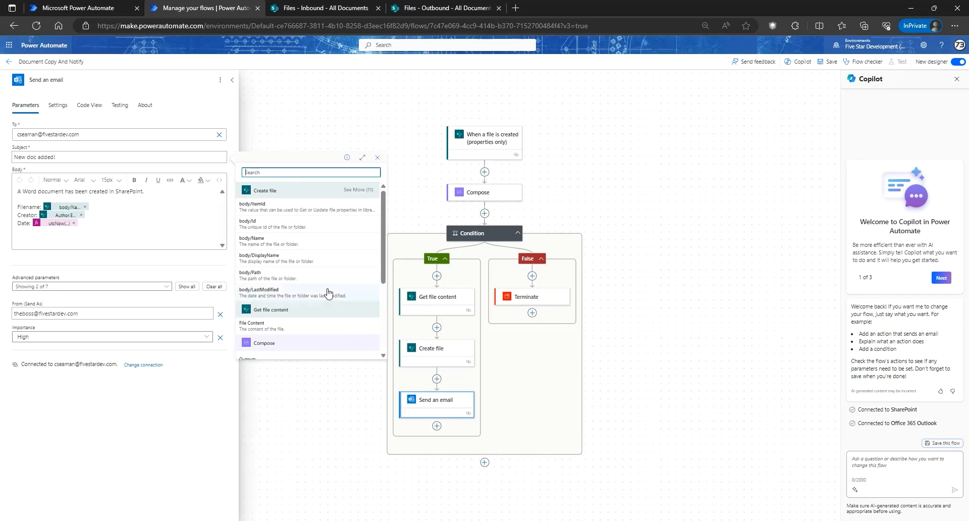
scroll(339, 292, "down", 1)
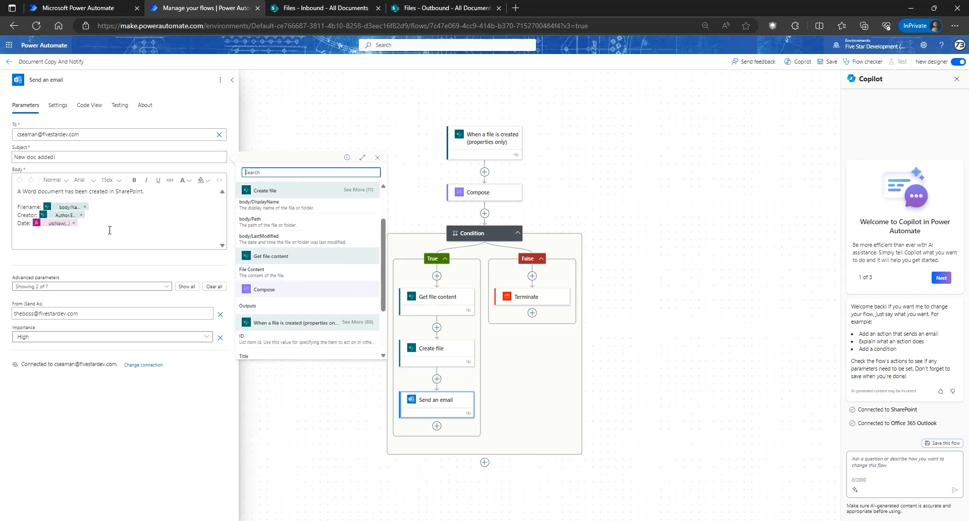
left_click(377, 157)
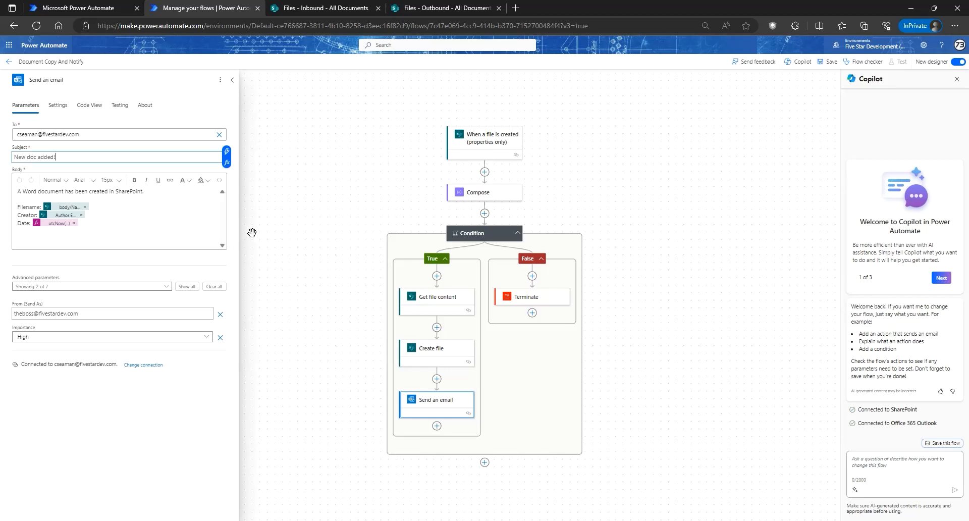
Save the flow, check it for errors with Flow checker, and return to its details page
scroll(528, 409, "down", 1)
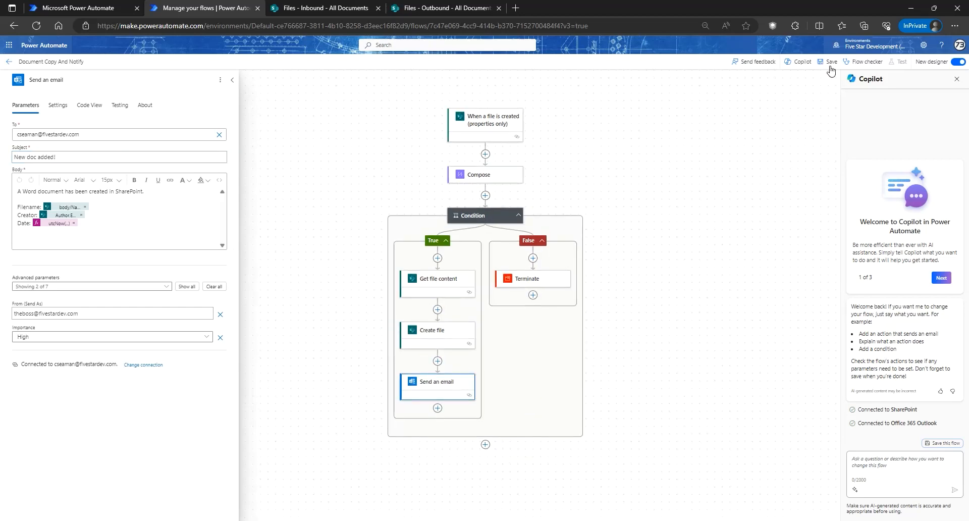
left_click(865, 62)
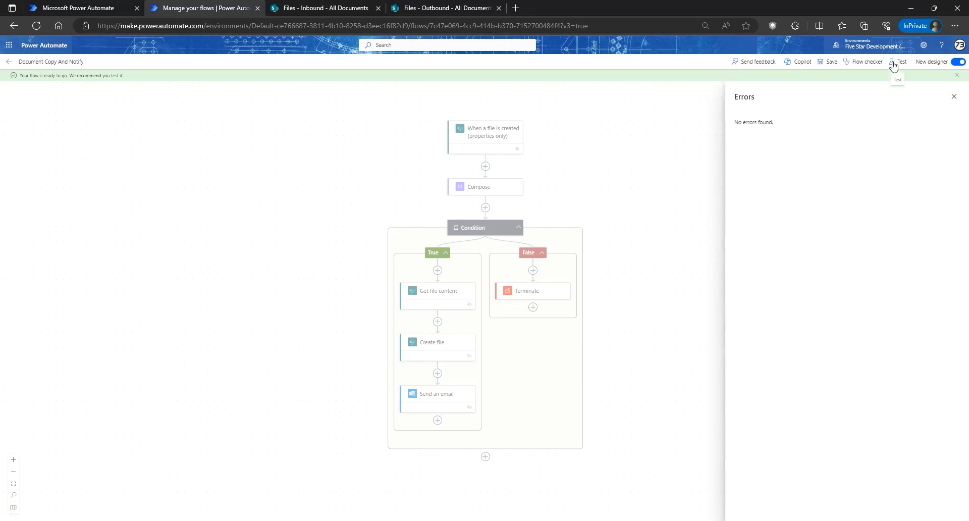
left_click(953, 96)
left_click(7, 63)
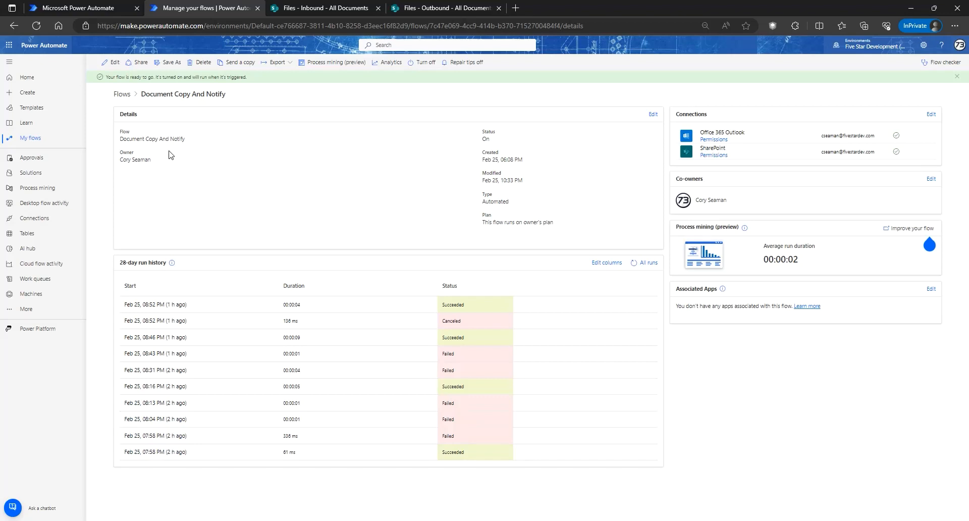
Compare the files in the SharePoint Inbound and Outbound folders, and read the "New doc added!" notification in Outlook before closing it
left_click(338, 8)
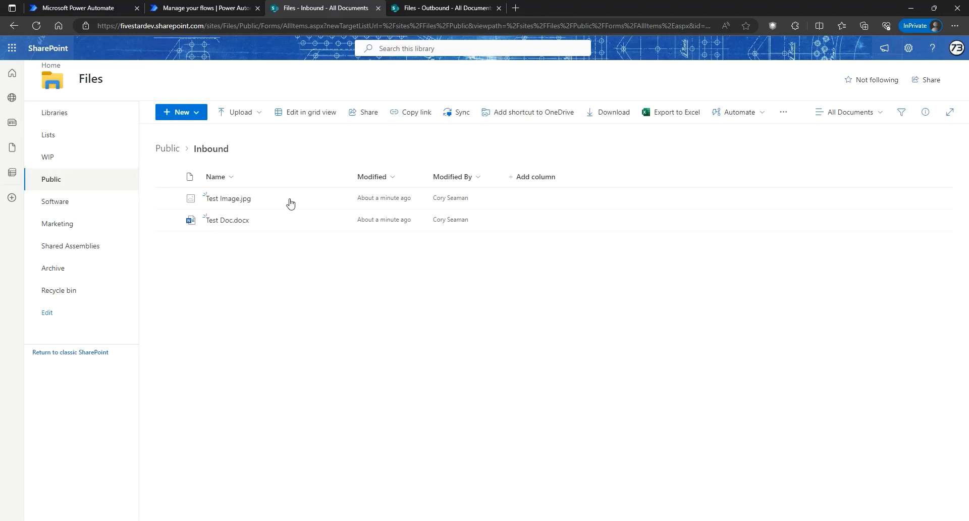
left_click(433, 8)
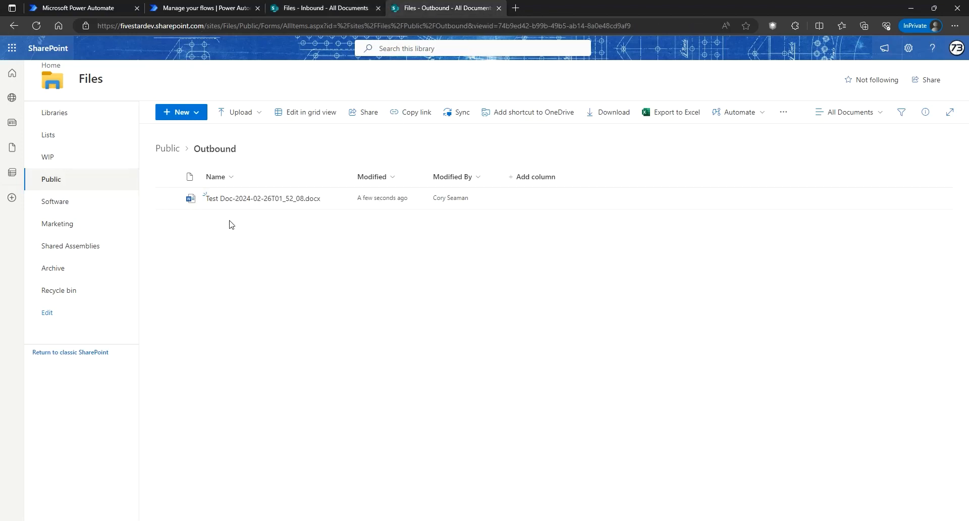
mouse_move(206, 203)
mouse_move(260, 520)
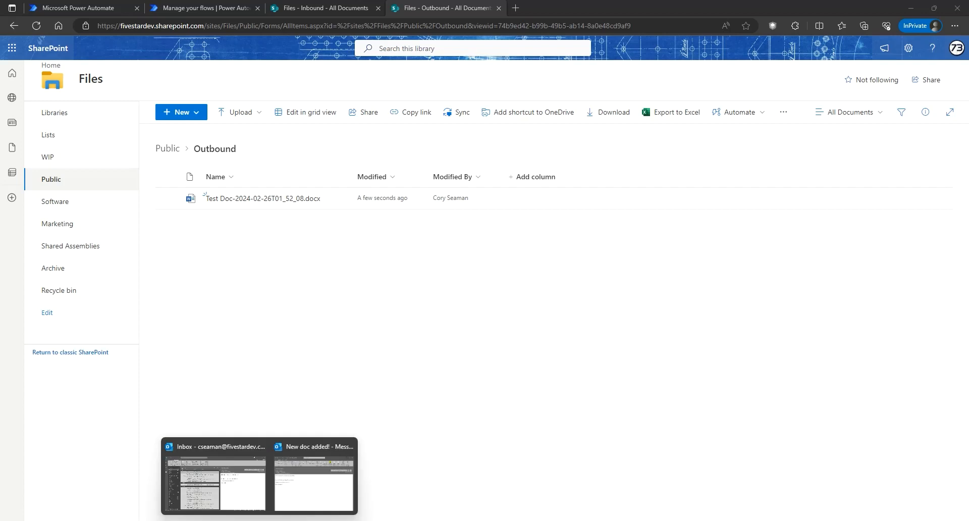
left_click(304, 489)
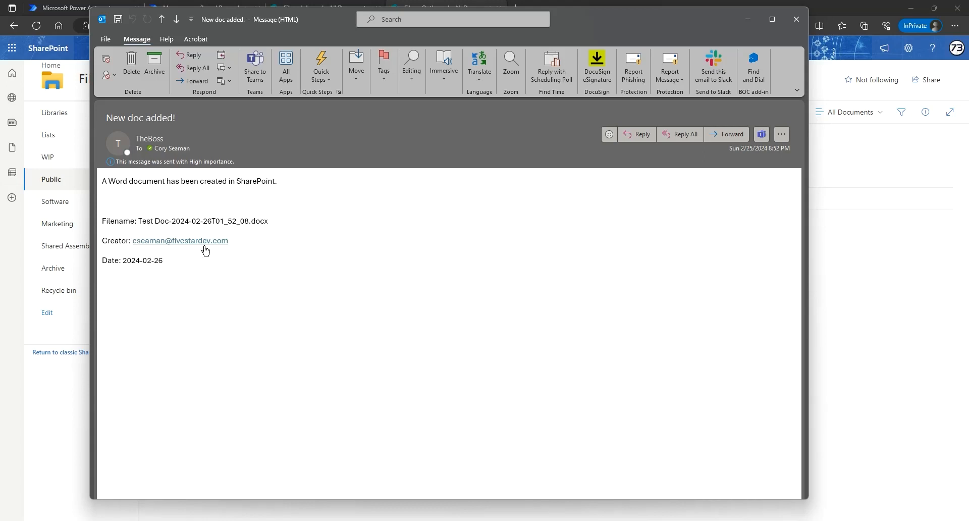
left_click(803, 21)
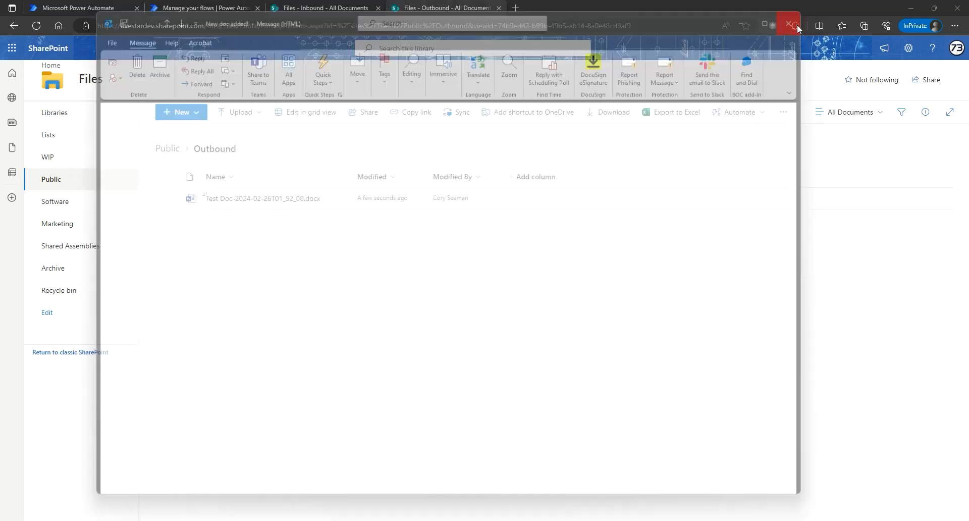
Switch back to the flow's details in Power Automate and examine the Condition and Compose results of the latest 08:52 PM run
left_click(194, 8)
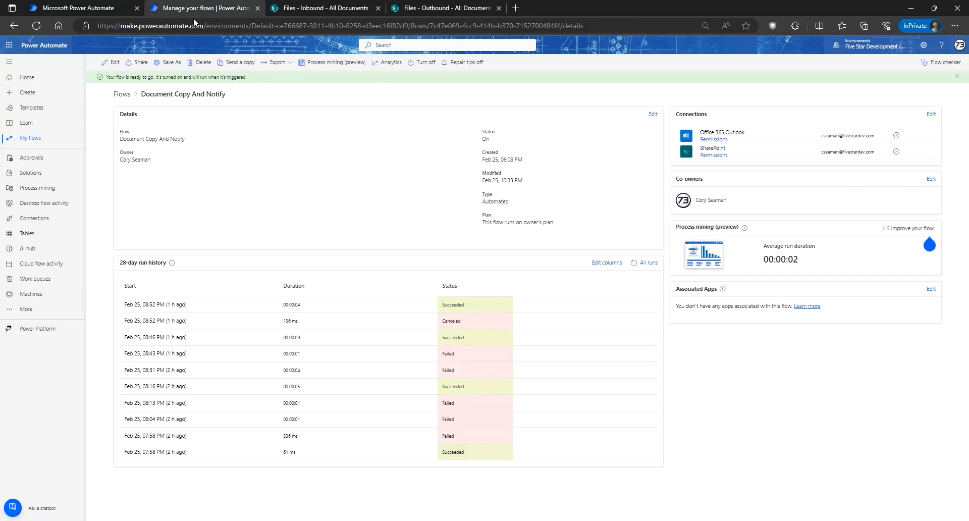
left_click(150, 305)
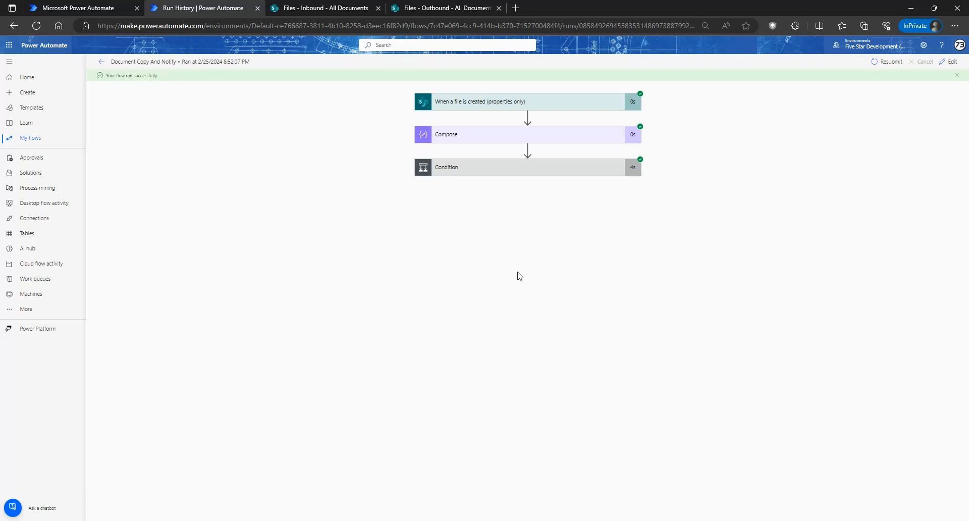
left_click(551, 171)
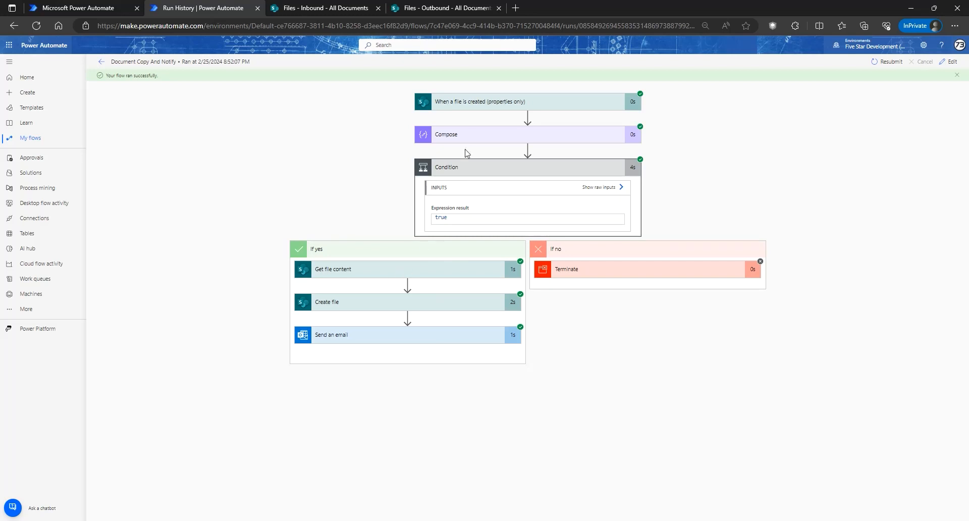
left_click(474, 134)
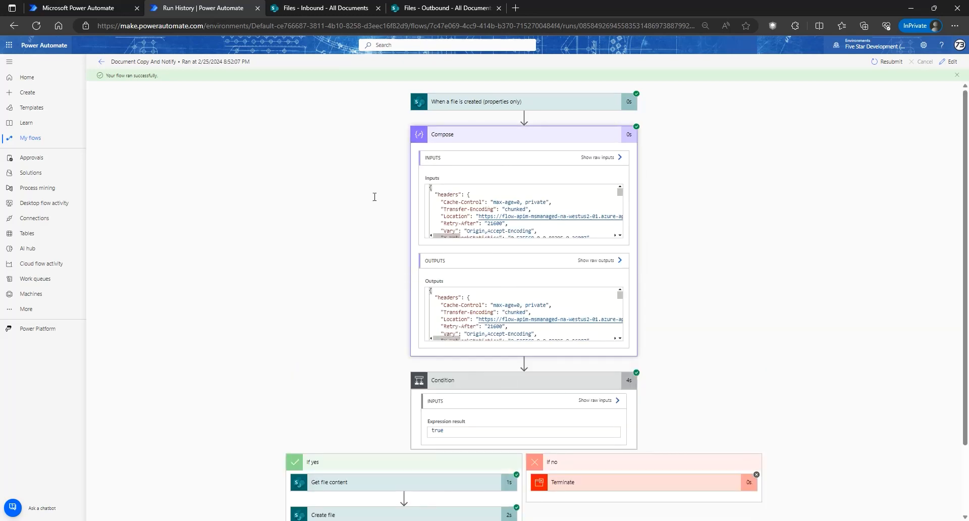
left_click(101, 62)
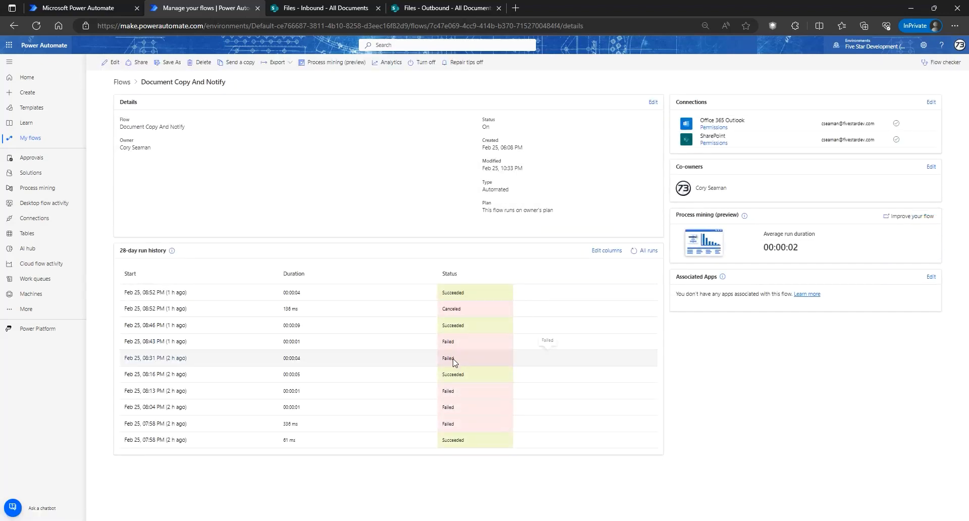
Examine the Condition branches and error details of the 08:31 PM run, and return to the flow's run history
left_click(148, 358)
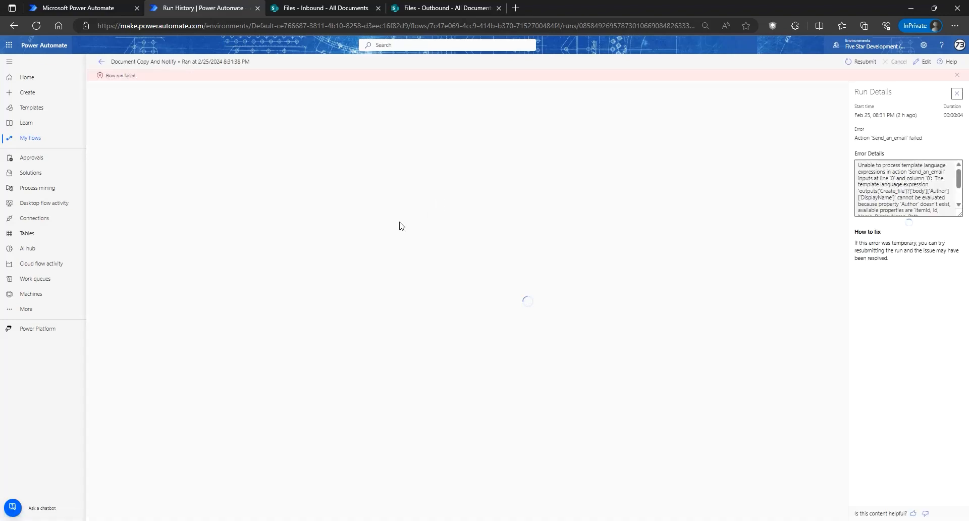
left_click(525, 168)
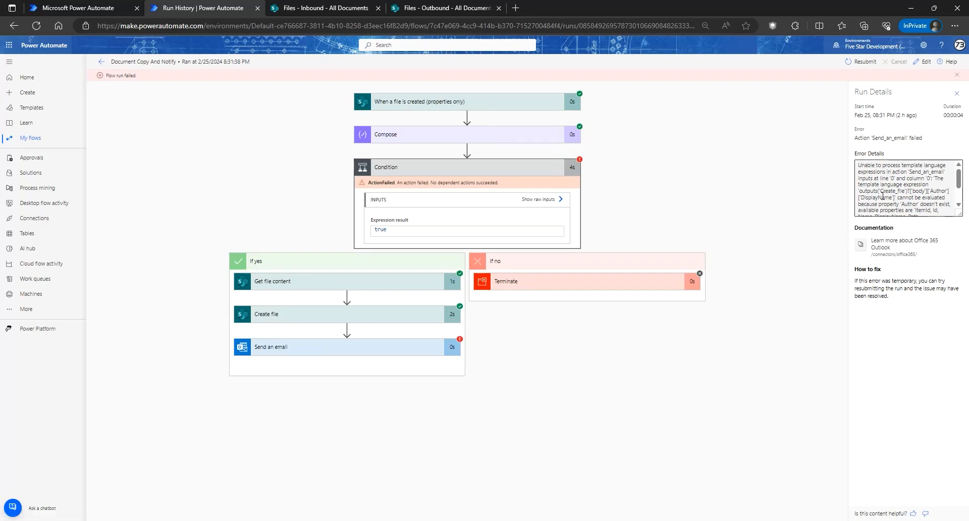
left_click_drag(858, 165, 917, 204)
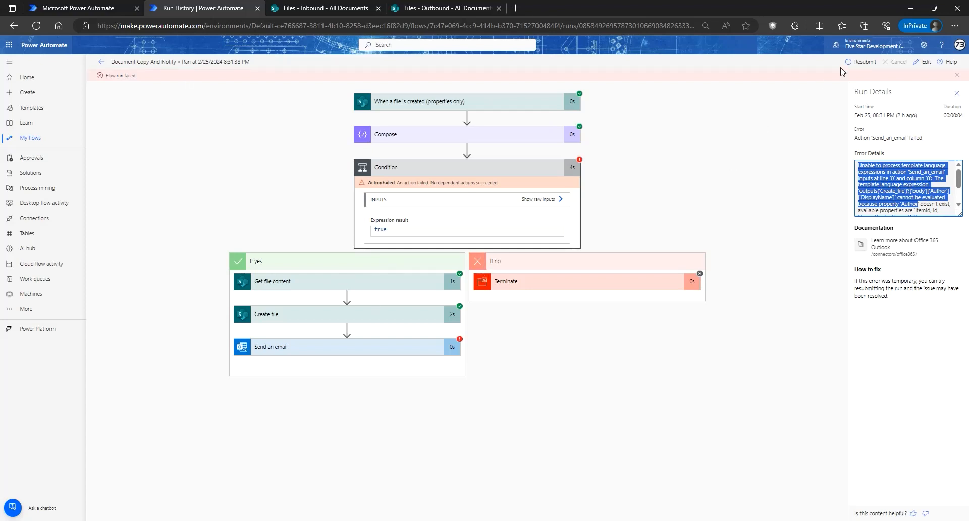
left_click(101, 61)
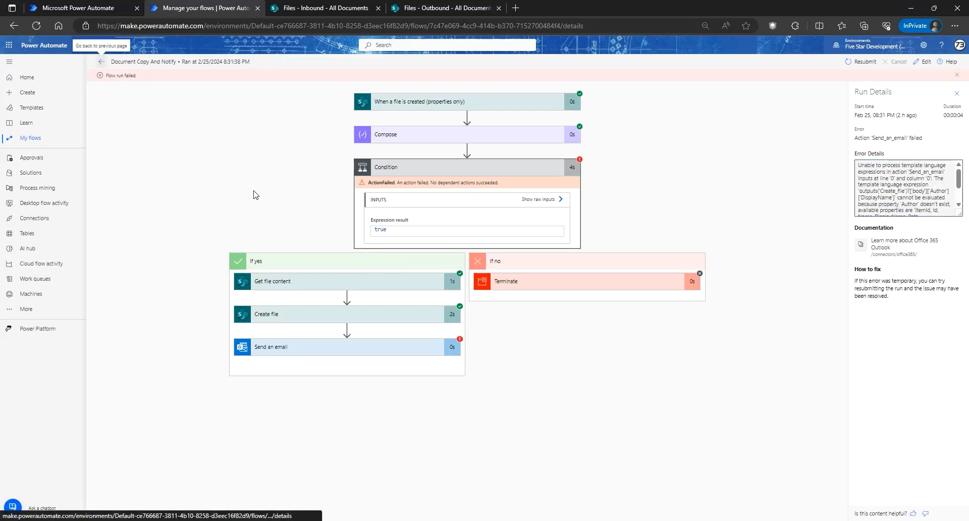